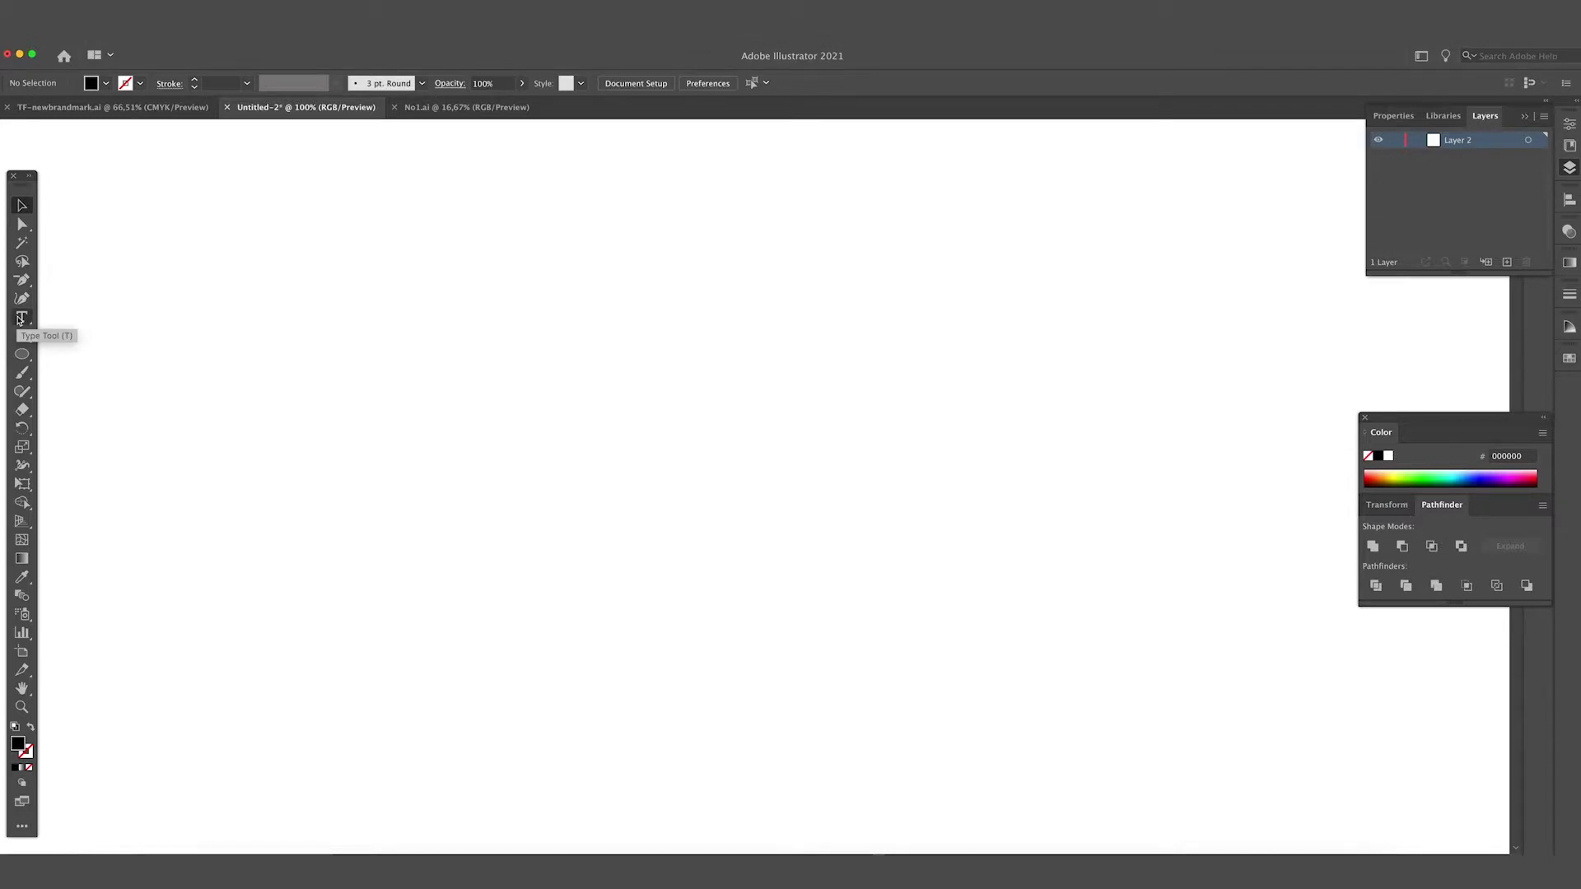
- Type a 2 on the artboard with the Type Tool and select it
click(20, 318)
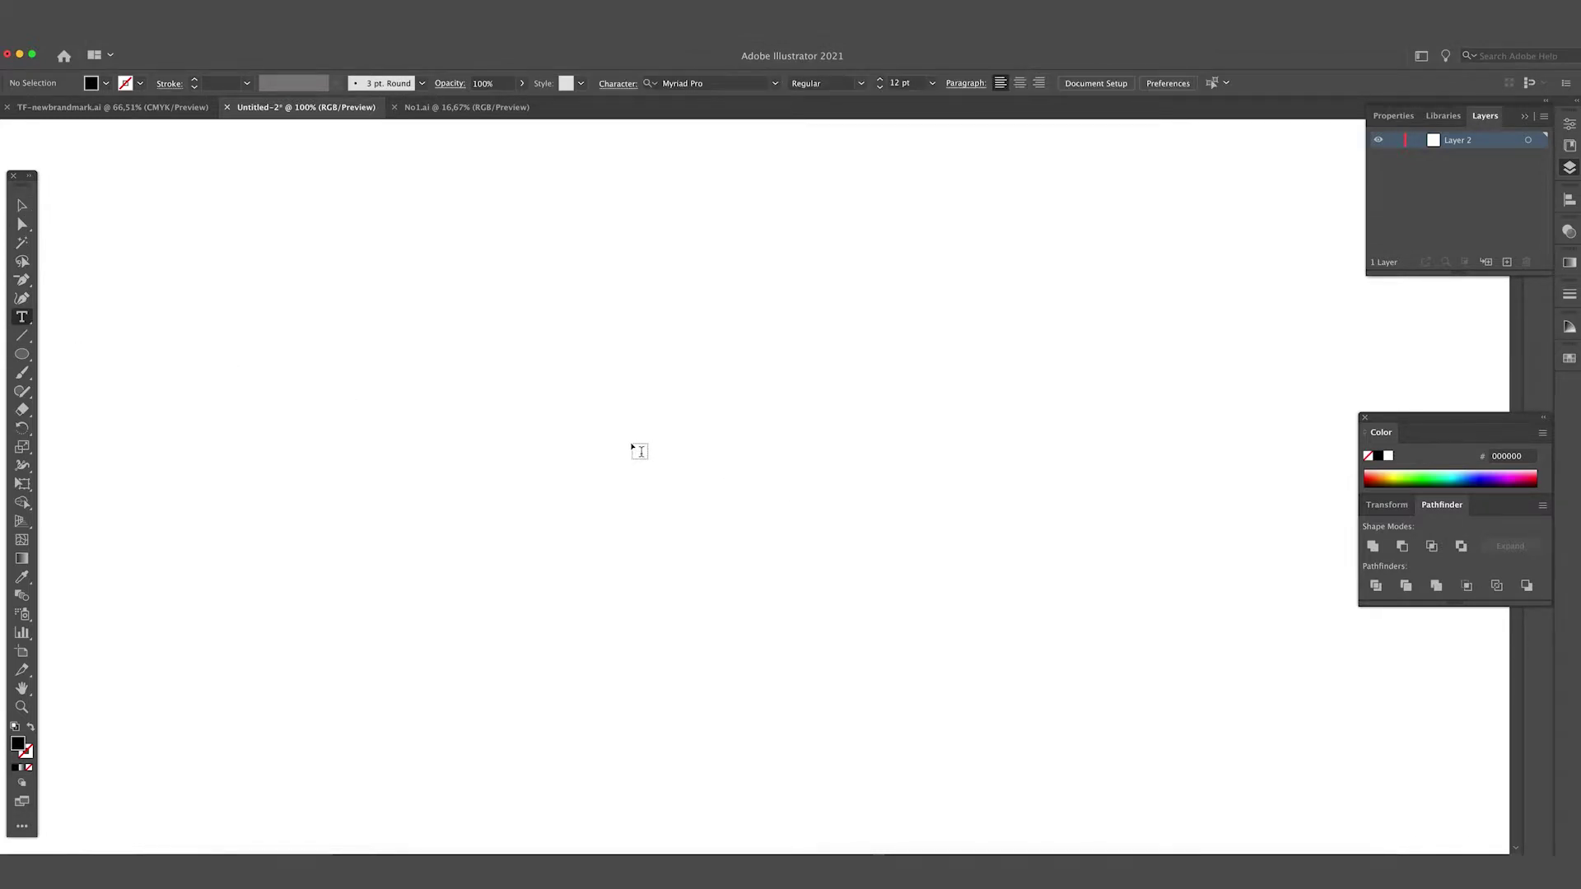
click(633, 447)
text(2)
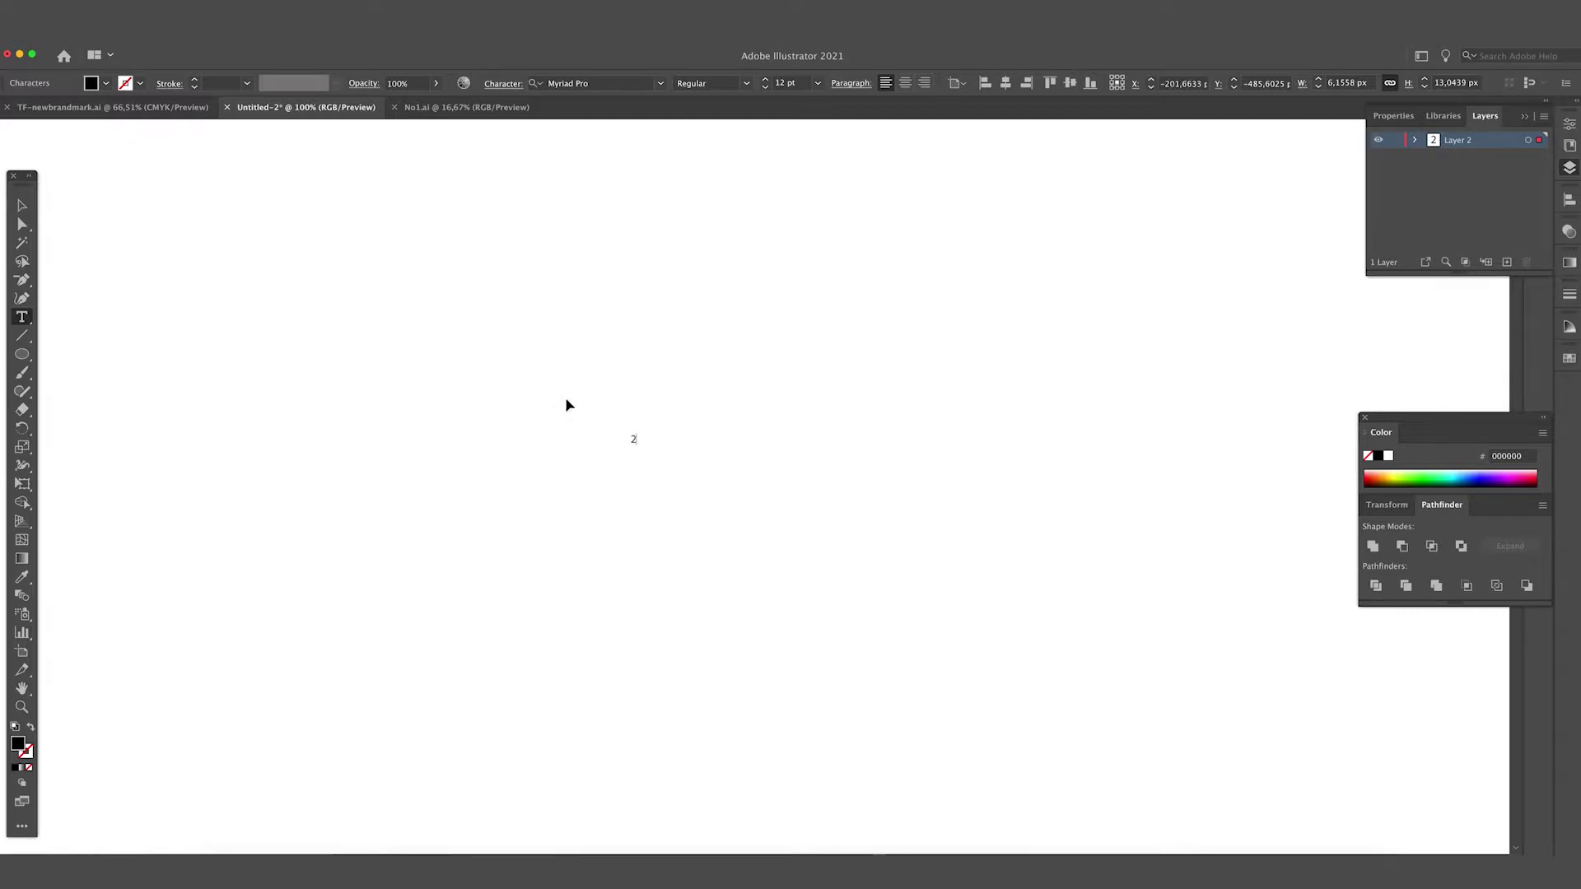
key(shift+Left)
- Set the 2 in Neue Haas Grotesk Text Pro 75 Bold and enlarge it to 350 pt
click(615, 84)
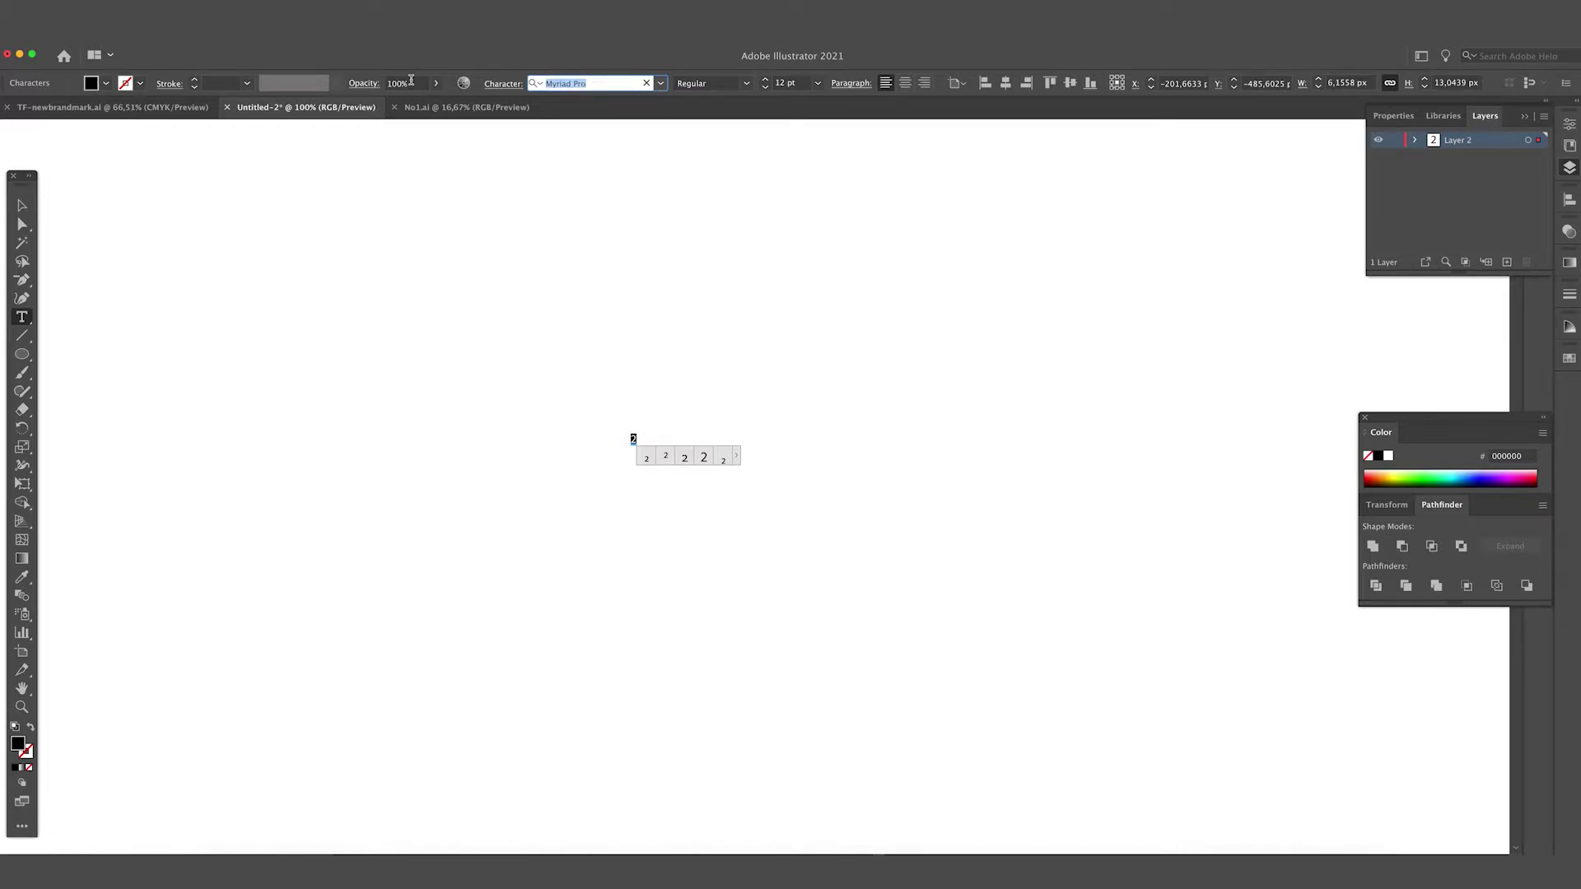
text(neue haas)
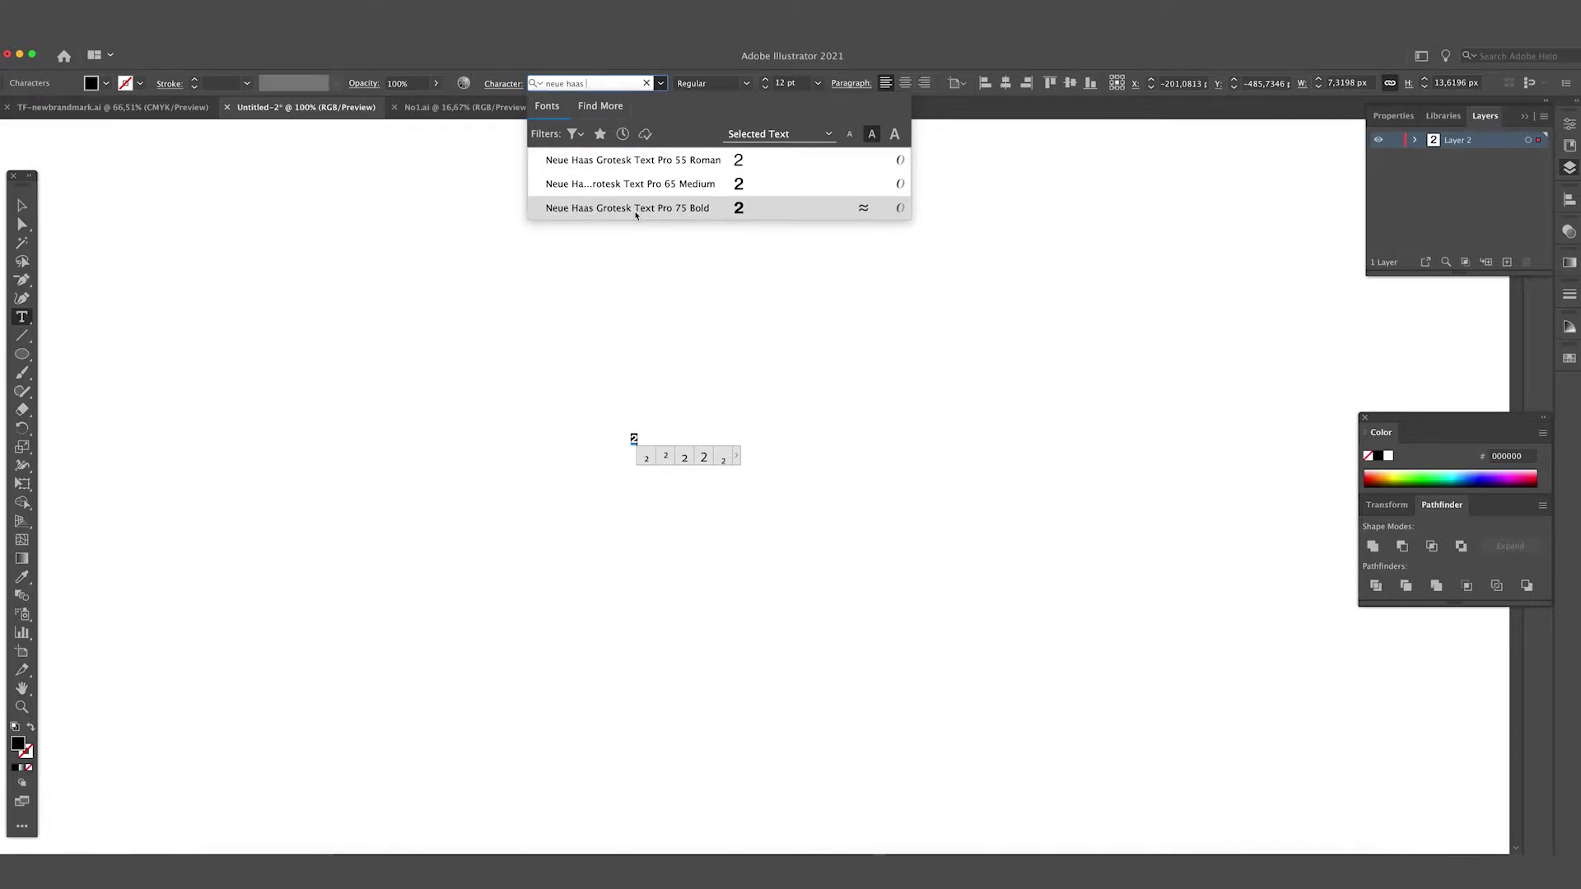
click(635, 210)
key(super+shift+period)
key(super+shift+period)
key(super+shift+period)
key(super+shift+period)
key(super+shift+period)
key(super+shift+period)
key(super+shift+period)
key(super+shift+period)
key(super+shift+period)
key(super+shift+period)
key(super+shift+period)
key(super+shift+period)
key(super+shift+period)
key(super+shift+period)
key(super+shift+period)
key(super+shift+period)
key(super+shift+period)
key(super+shift+period)
key(super+shift+period)
key(super+shift+period)
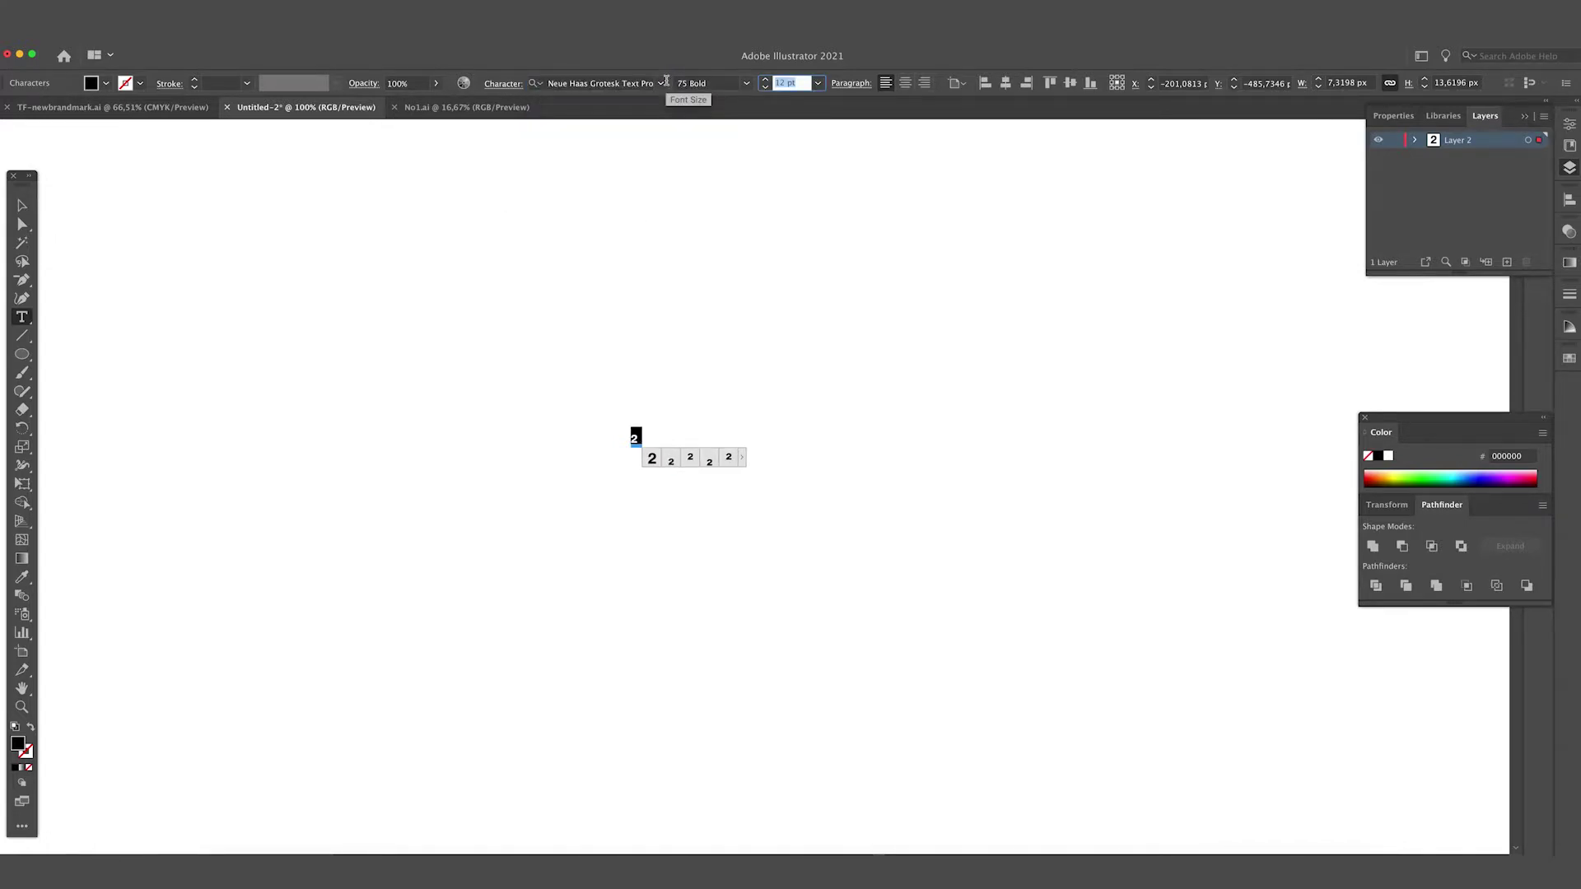
key(super+shift+period)
key(super+shift+period)
key(super+shift+period)
key(super+shift+period)
key(super+shift+period)
key(super+shift+period)
key(super+shift+period)
key(super+shift+period)
key(super+shift+period)
key(super+shift+period)
key(super+shift+period)
key(super+shift+period)
key(super+shift+period)
key(super+shift+period)
key(super+shift+period)
key(super+shift+period)
key(super+shift+period)
key(super+shift+period)
key(super+shift+period)
key(super+shift+period)
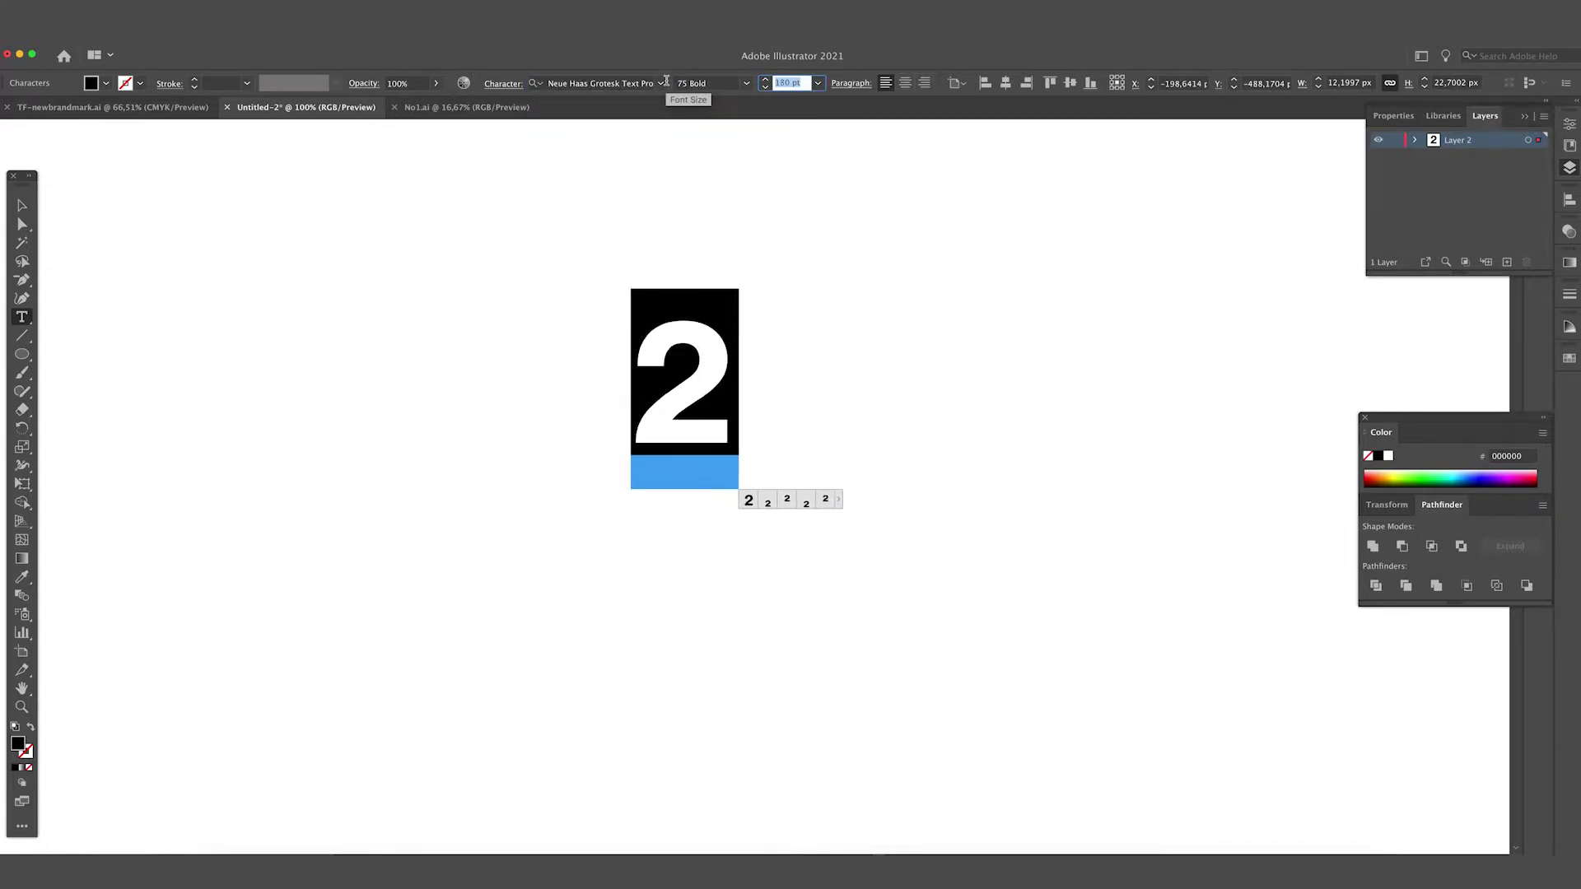
key(Escape)
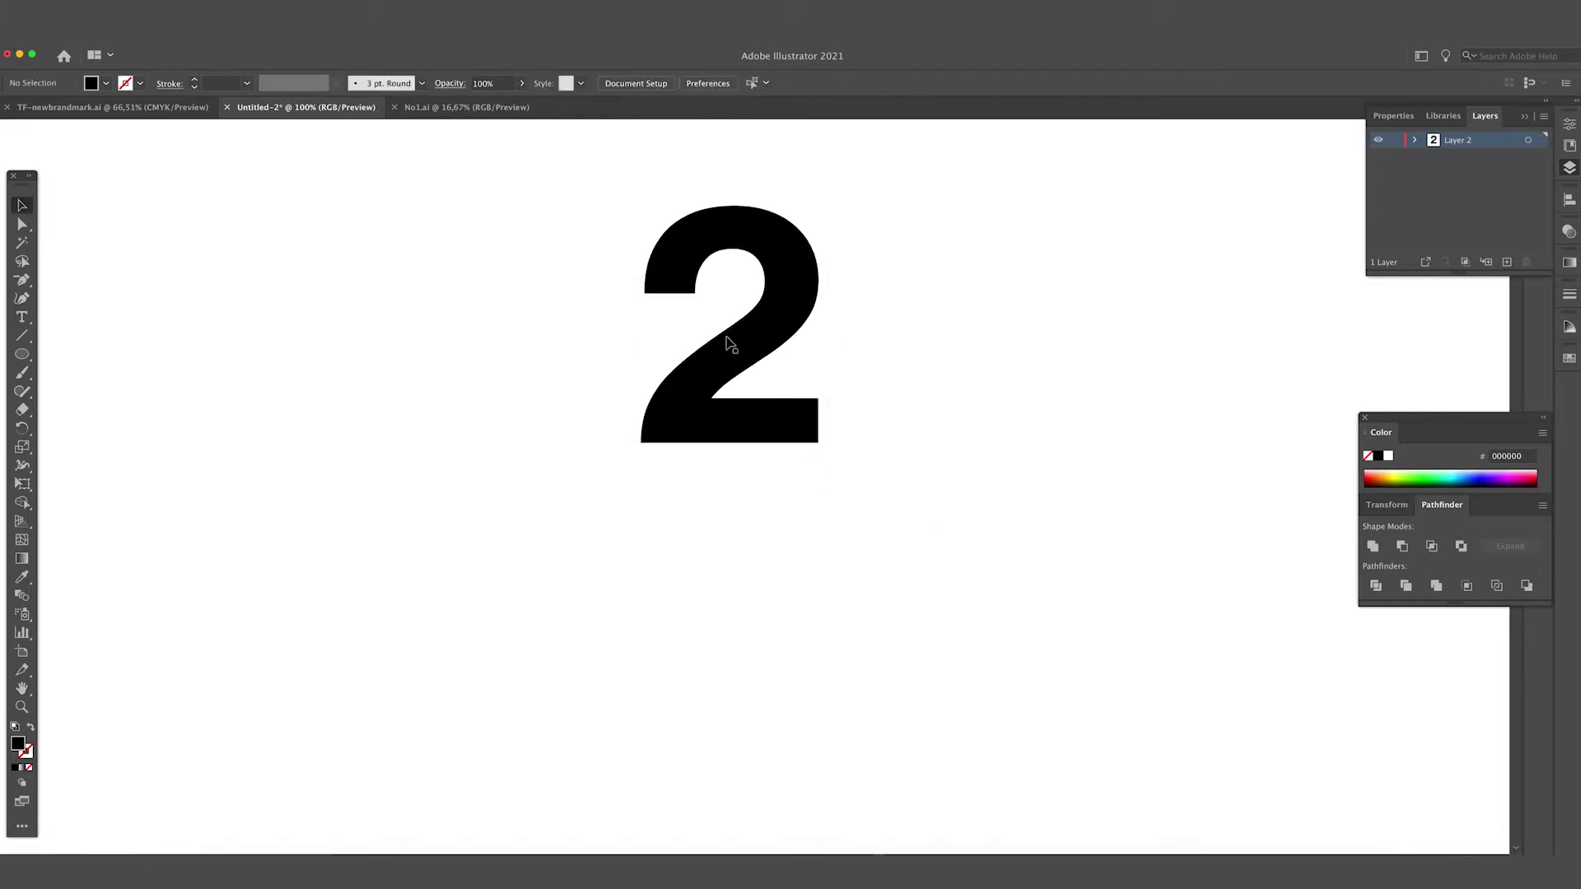
- Move the 2 down and left, then convert it to outlines
drag(745, 430, 717, 543)
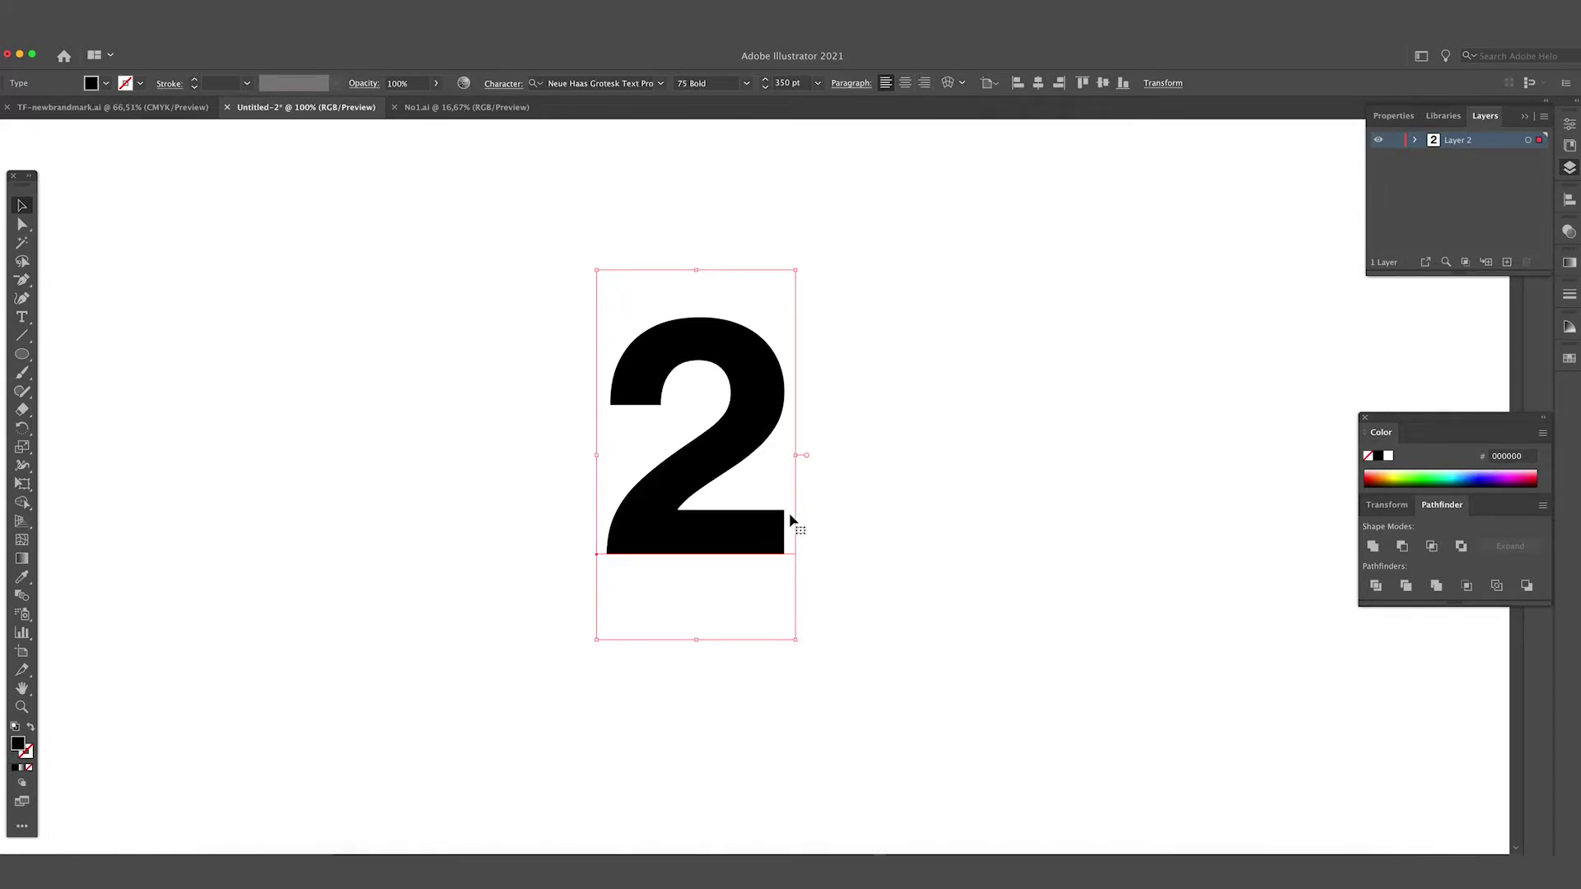
key(super+shift+o)
click(510, 261)
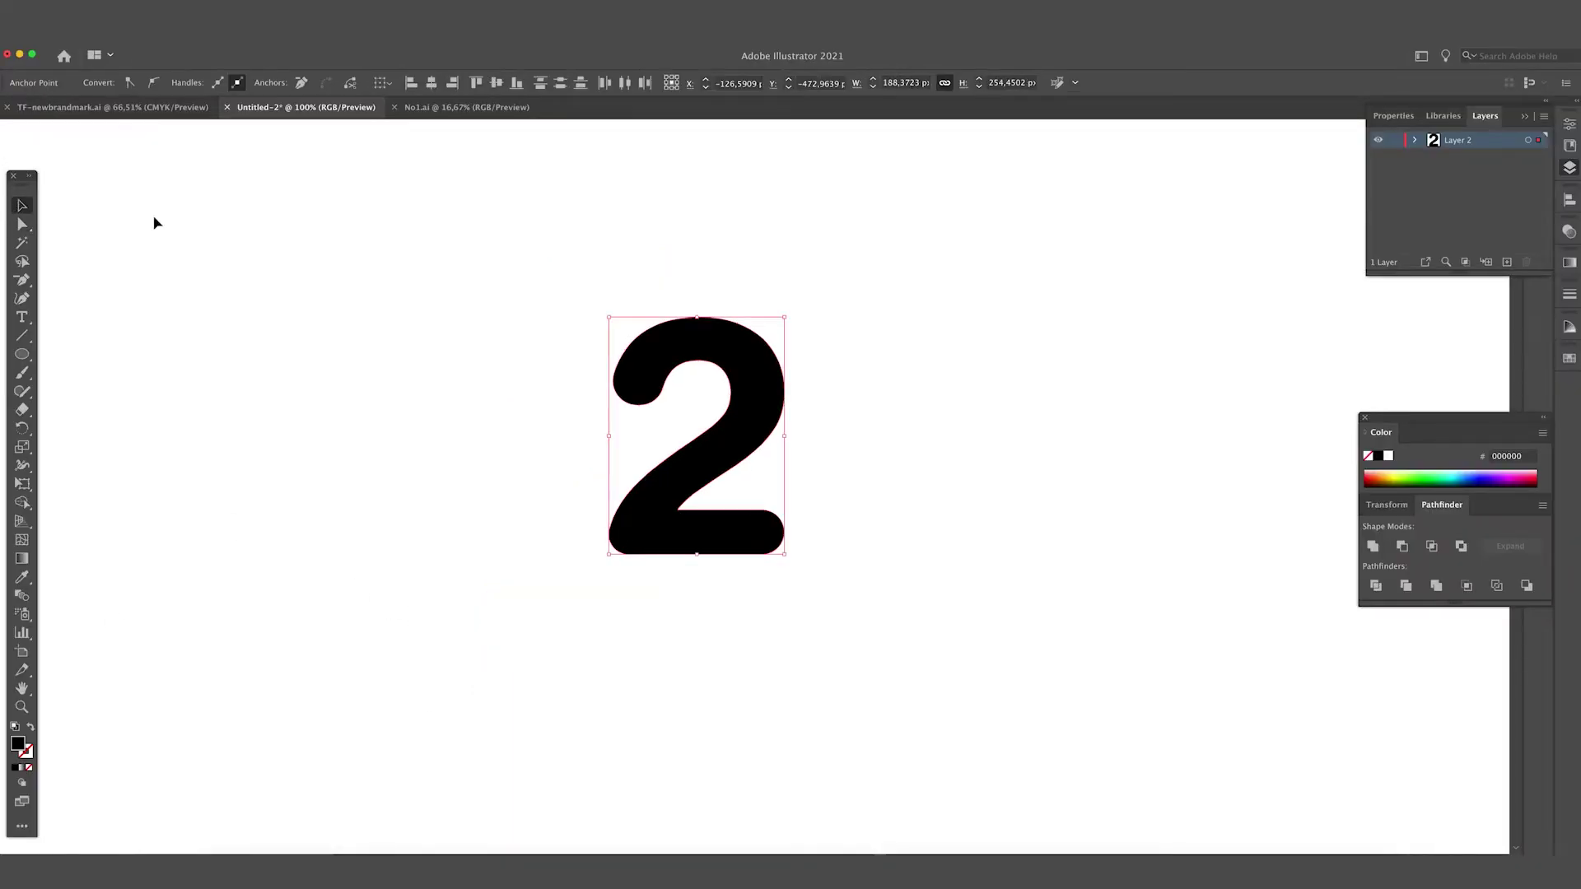
- Swap the 2's black fill to a black stroke with no fill
drag(424, 236, 907, 600)
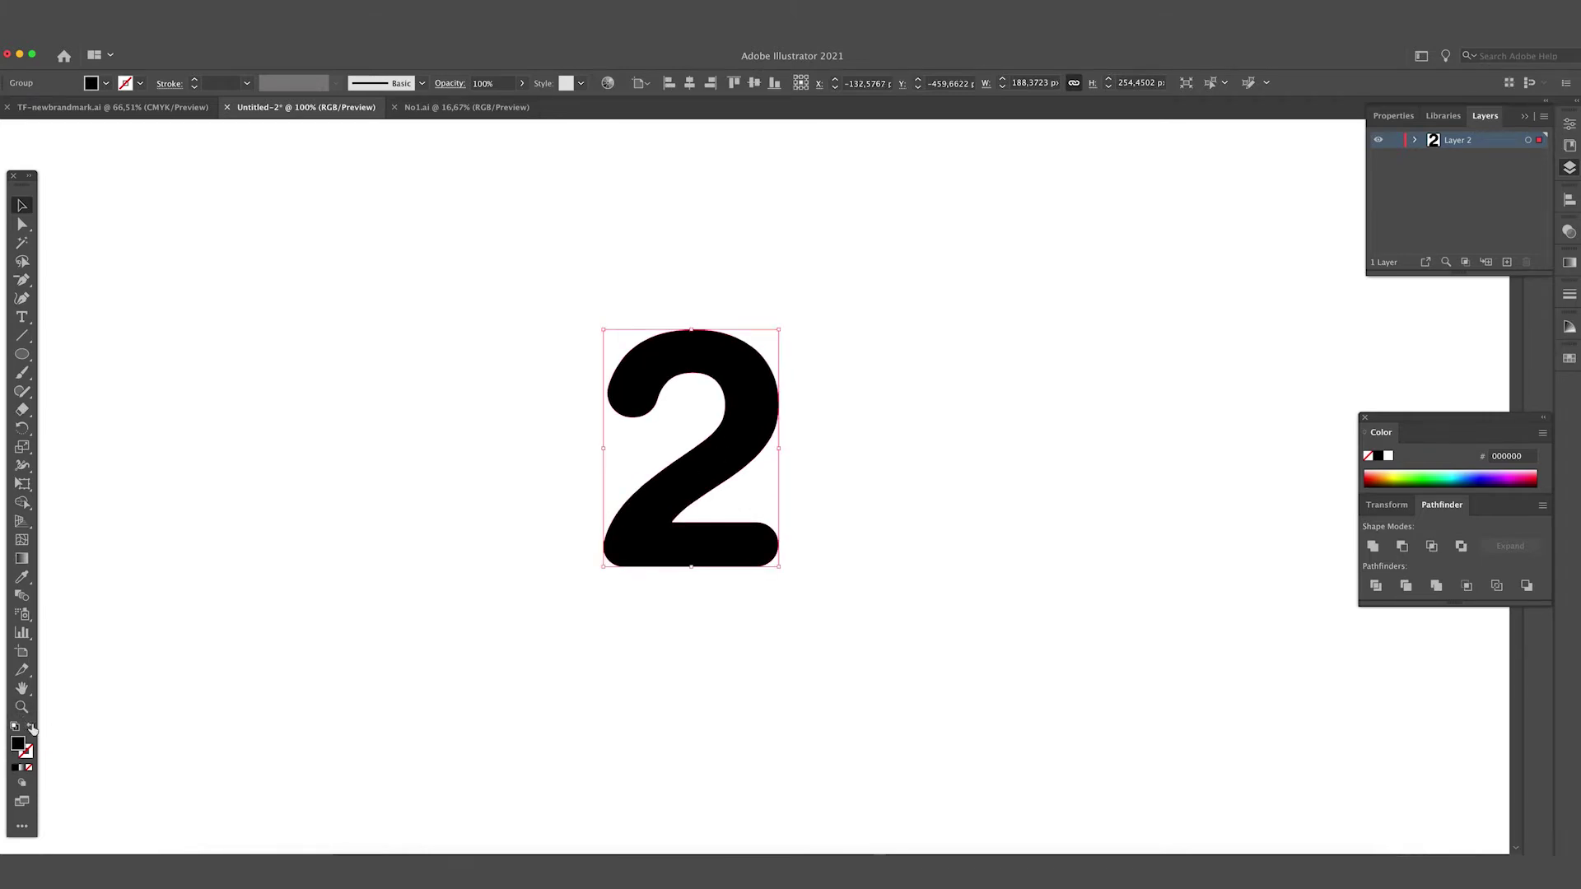
click(31, 727)
click(416, 615)
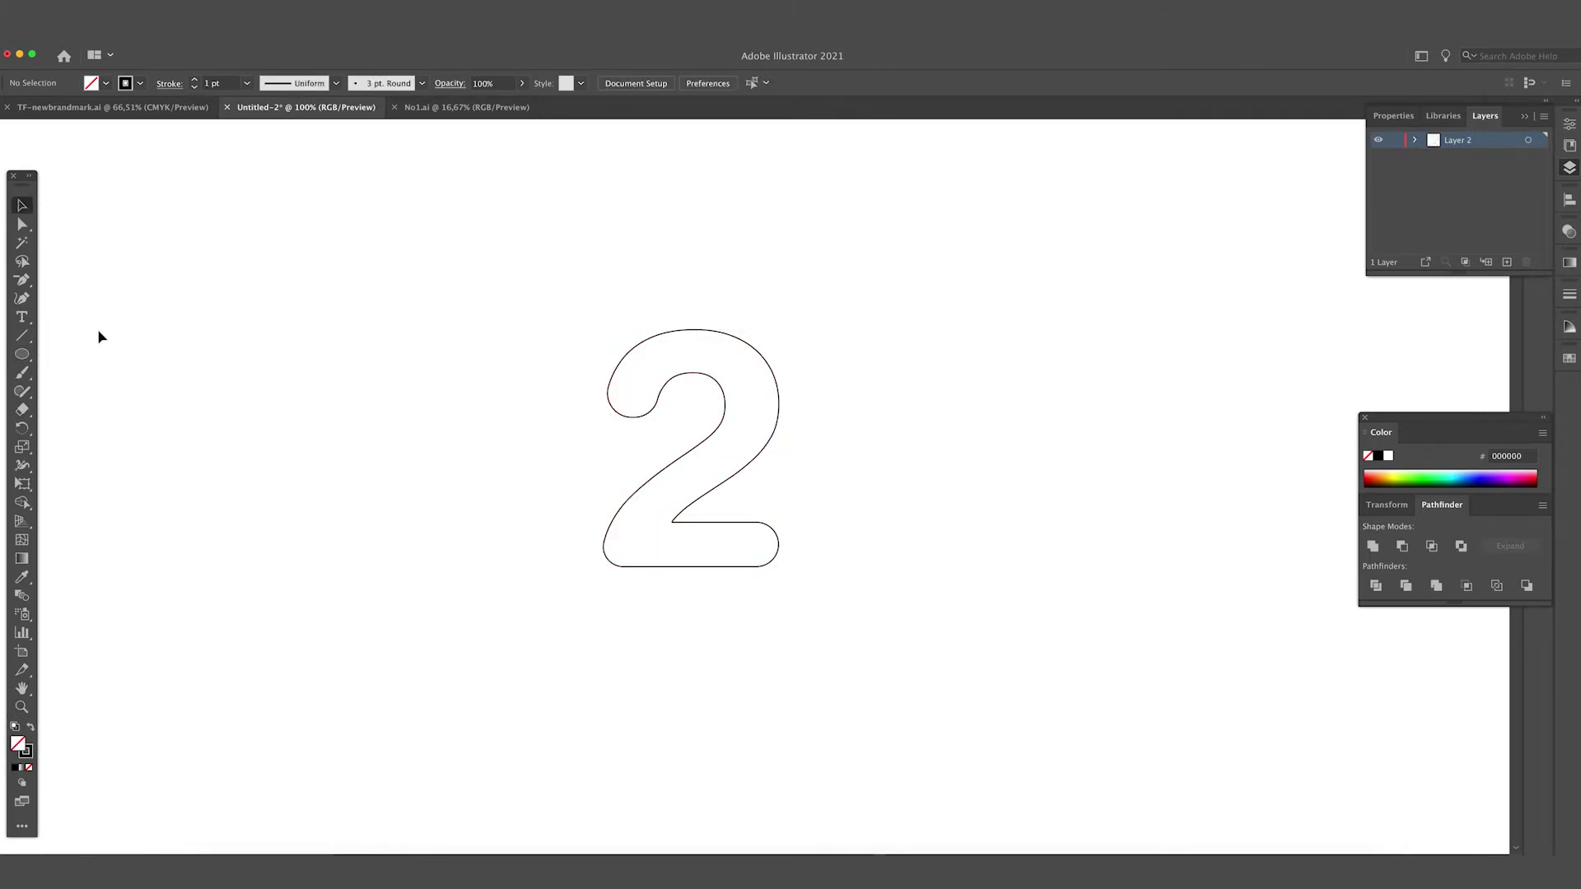
- Draw a small circle above the 2's right side with black fill and white (ffffff) stroke
click(28, 352)
drag(777, 284, 820, 326)
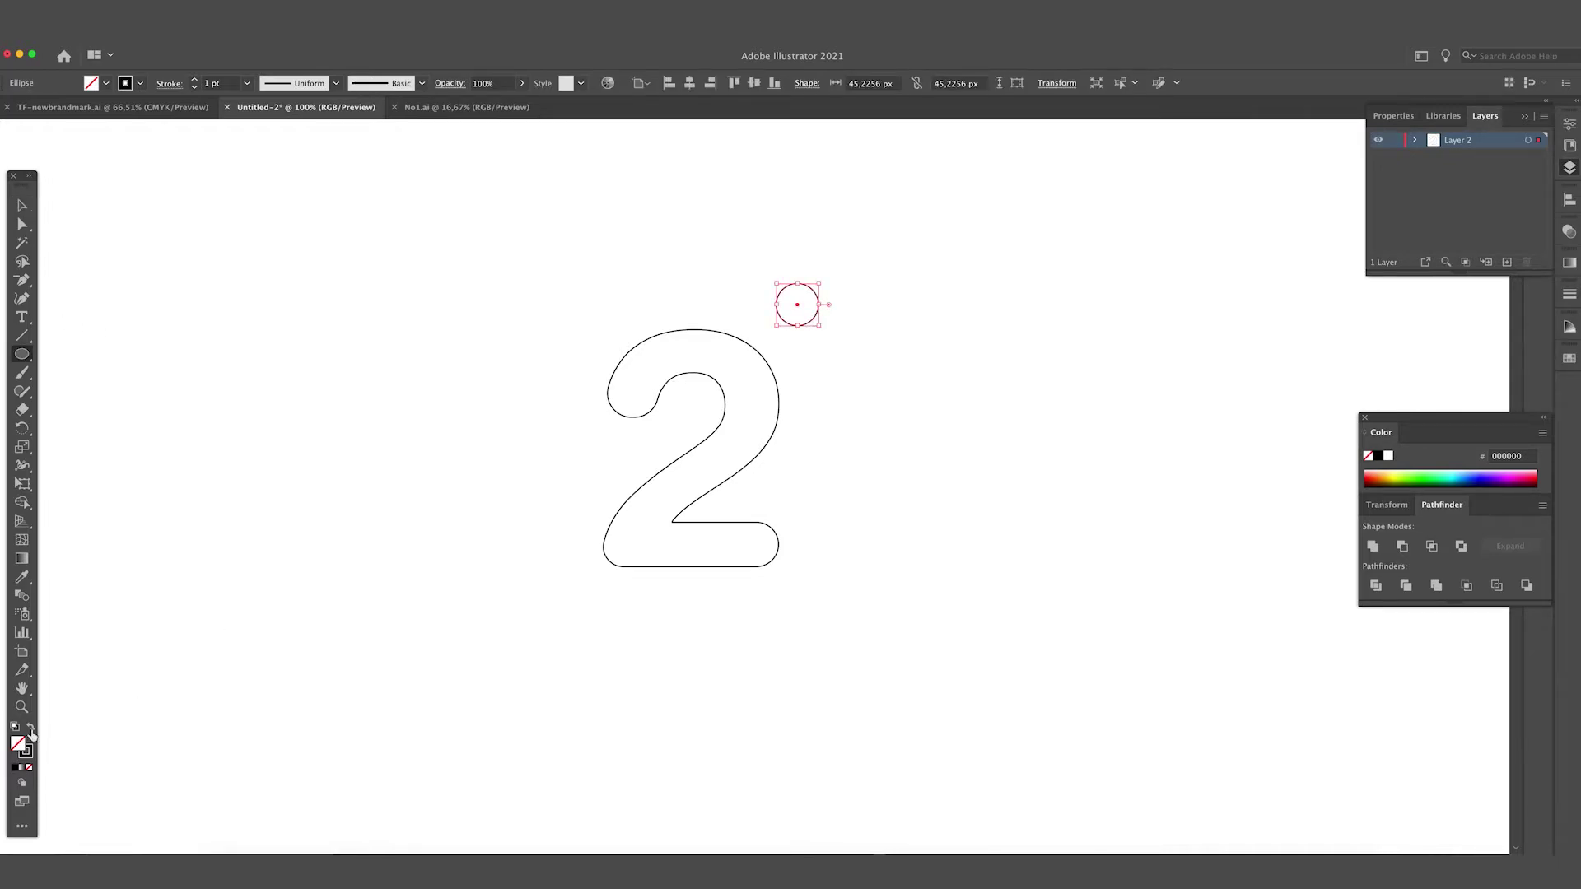
click(32, 730)
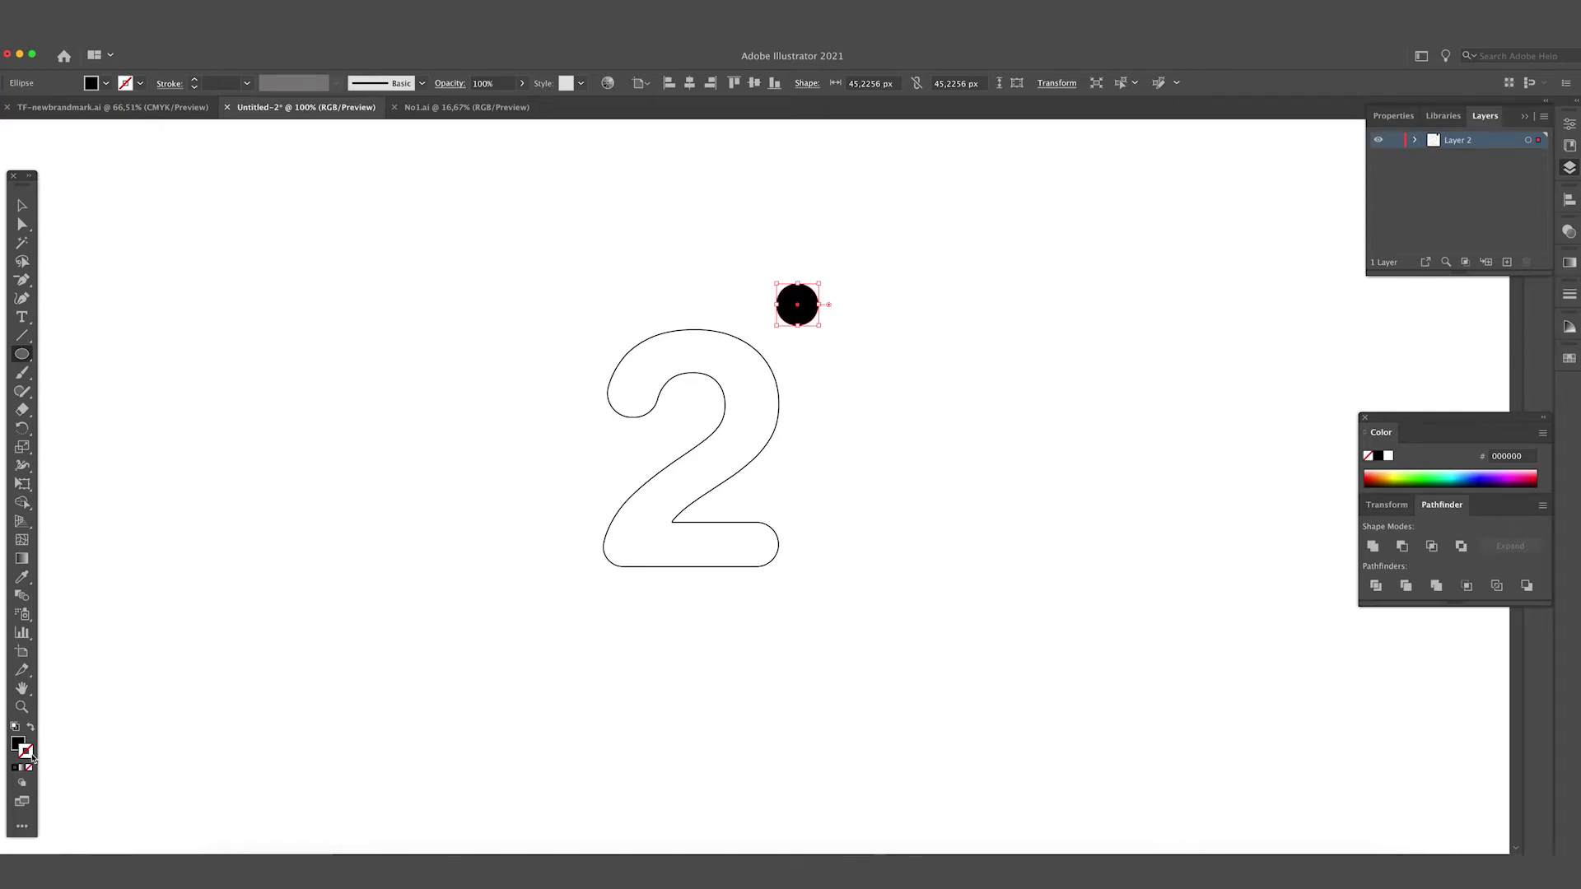
double_click(32, 756)
drag(552, 568, 507, 521)
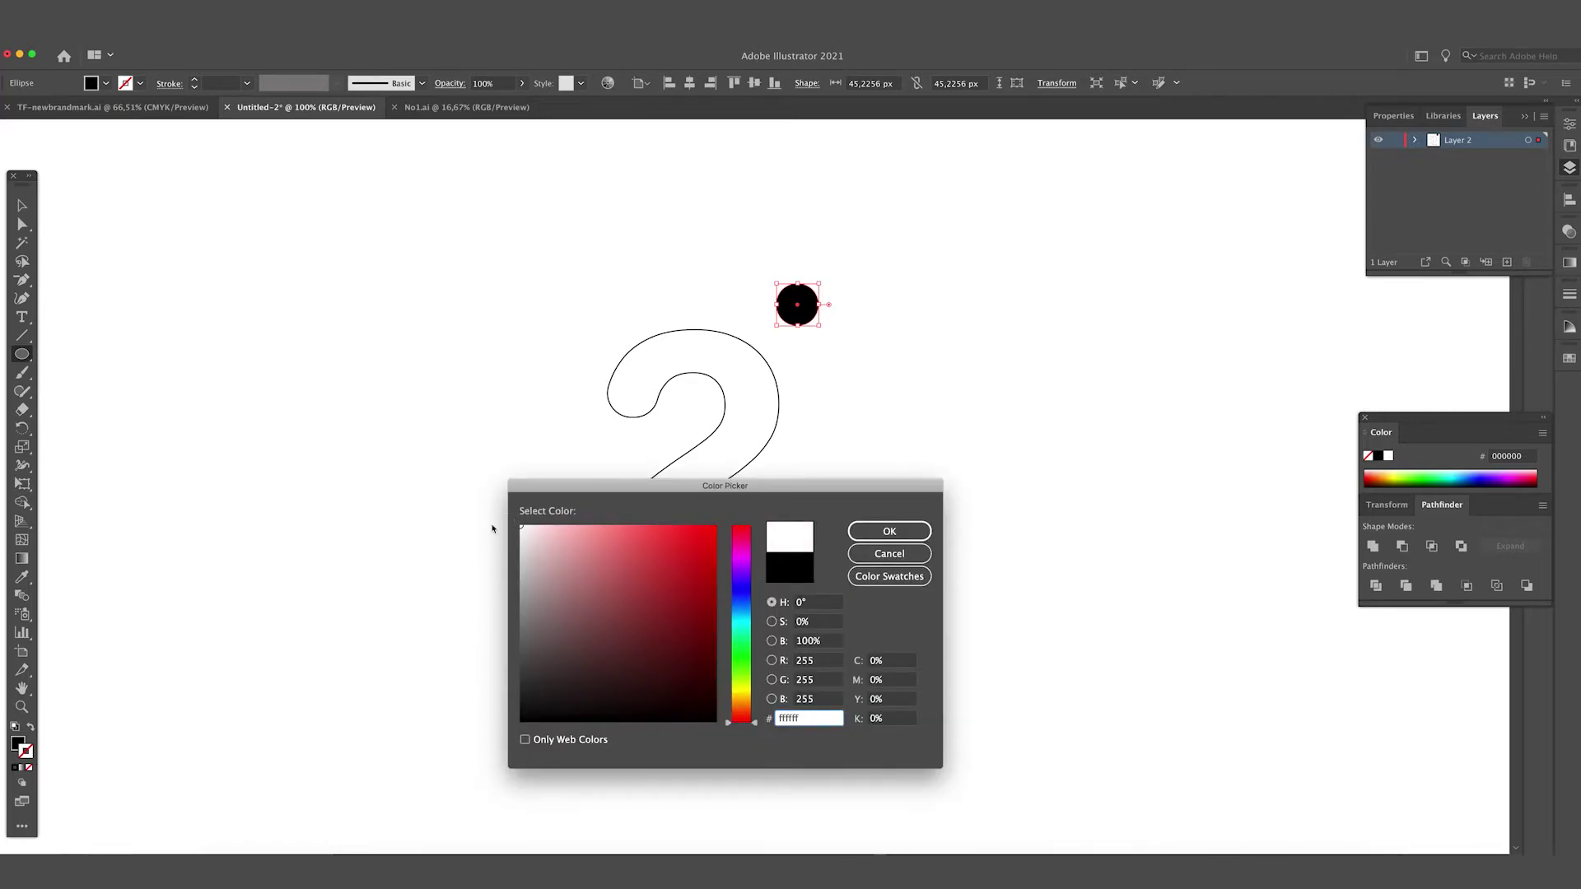
click(880, 535)
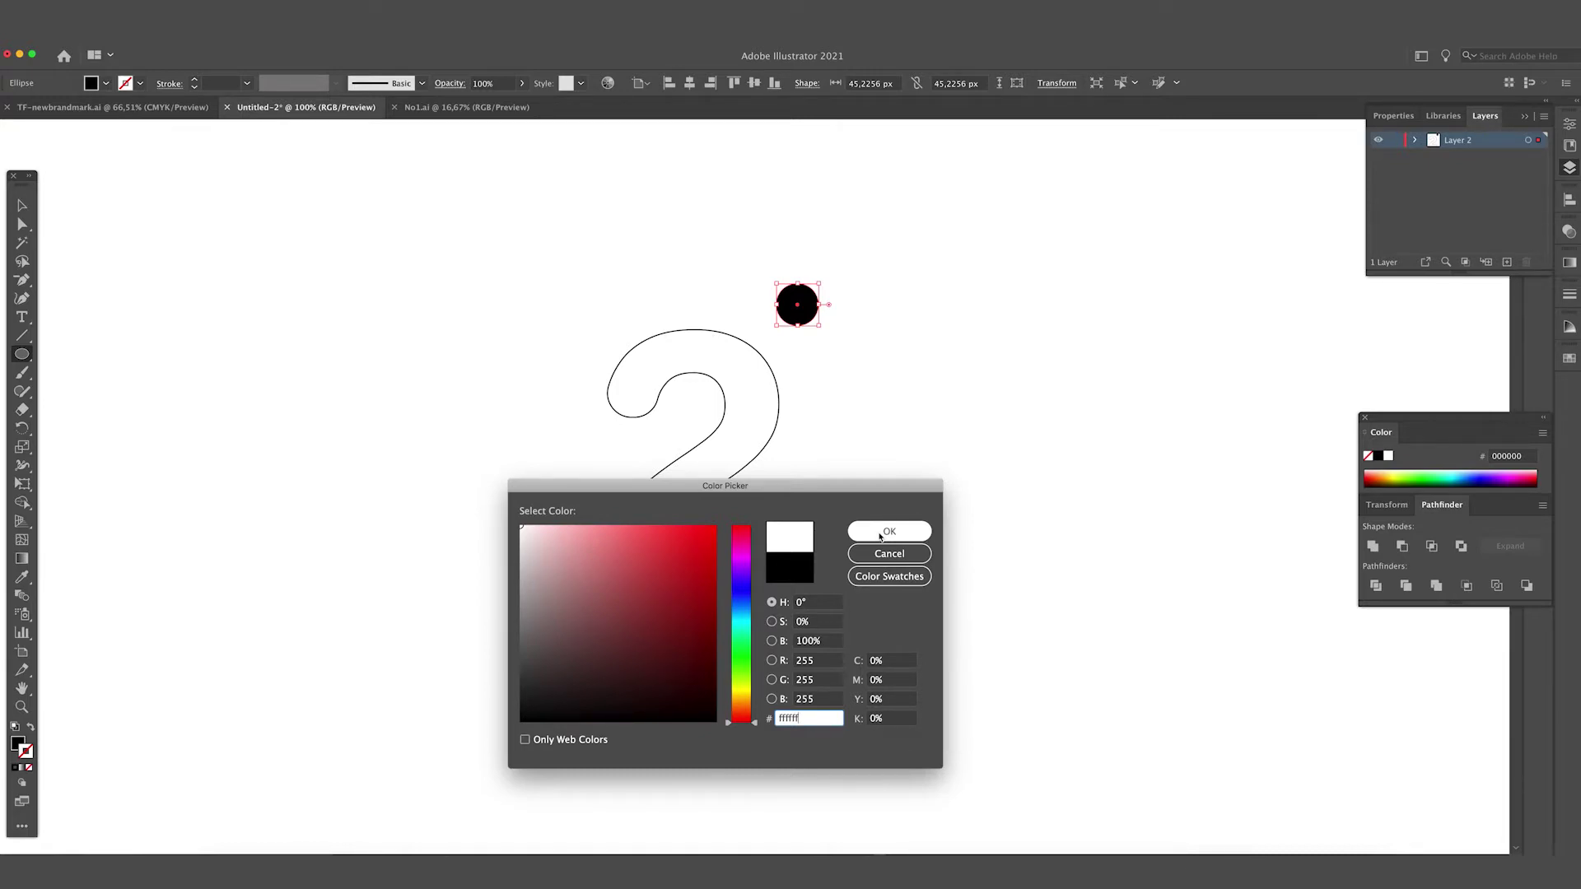
click(877, 535)
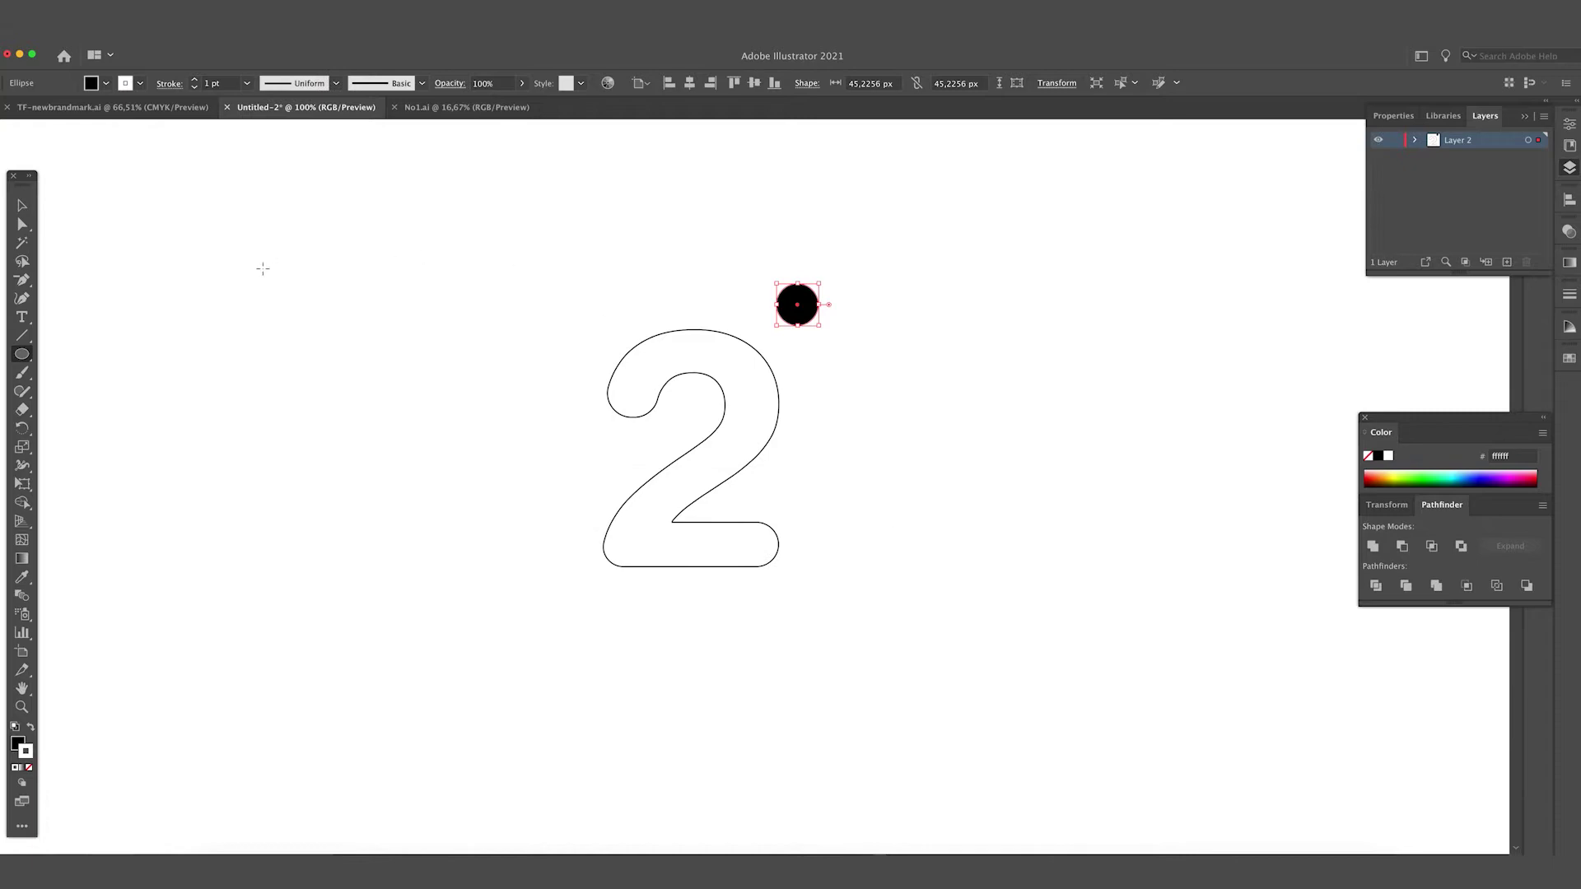
click(22, 205)
click(776, 260)
drag(953, 286, 766, 329)
click(896, 306)
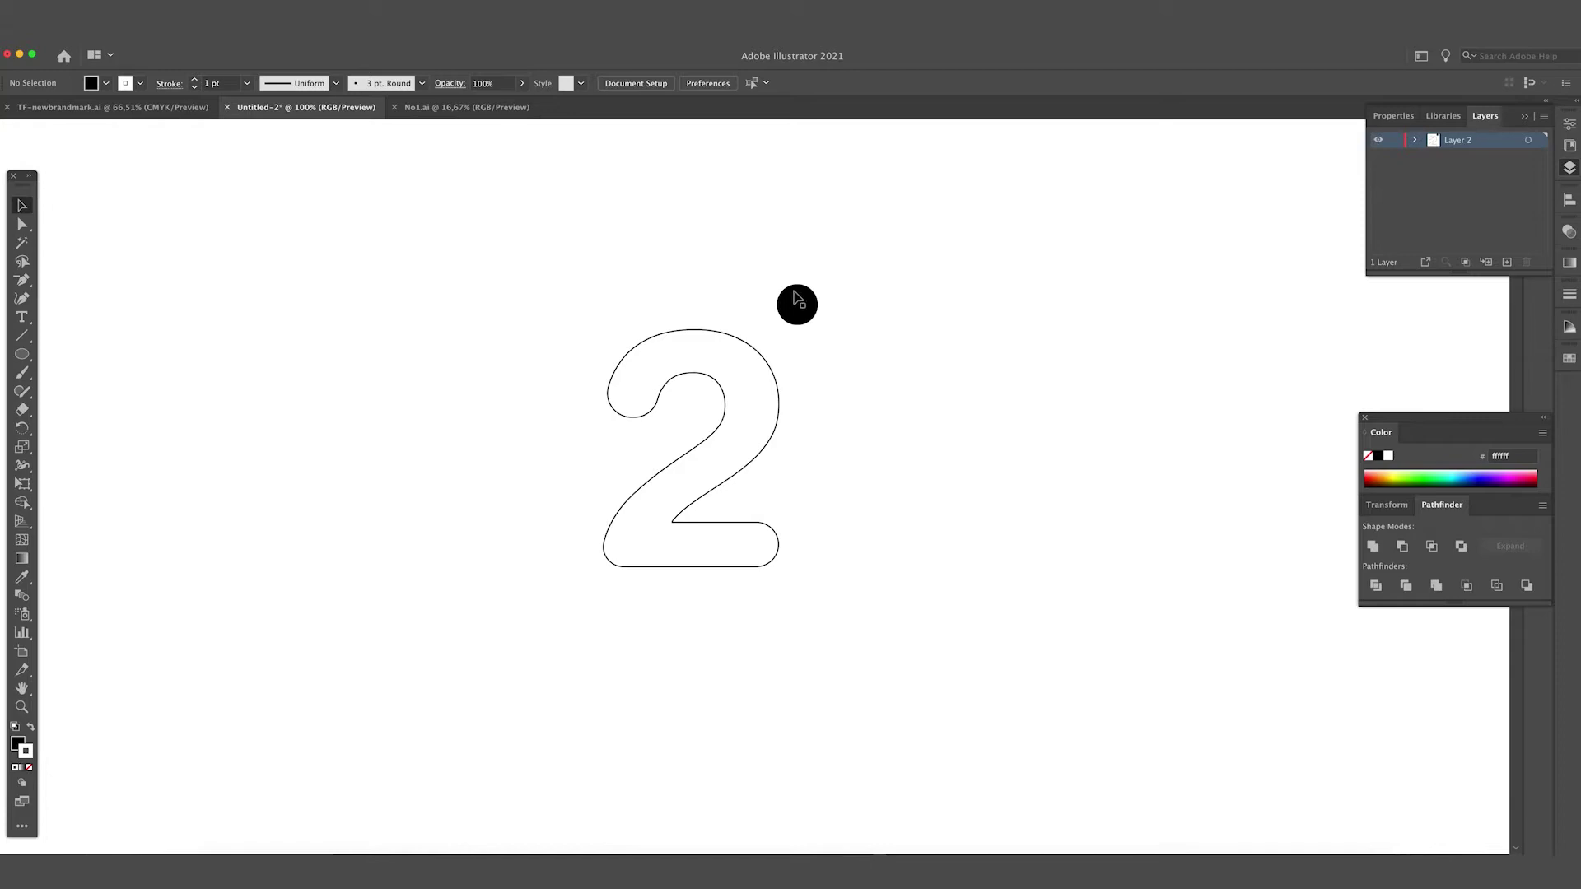
- Select the black circle and show the Brushes panel from the Window menu
click(797, 304)
click(326, 36)
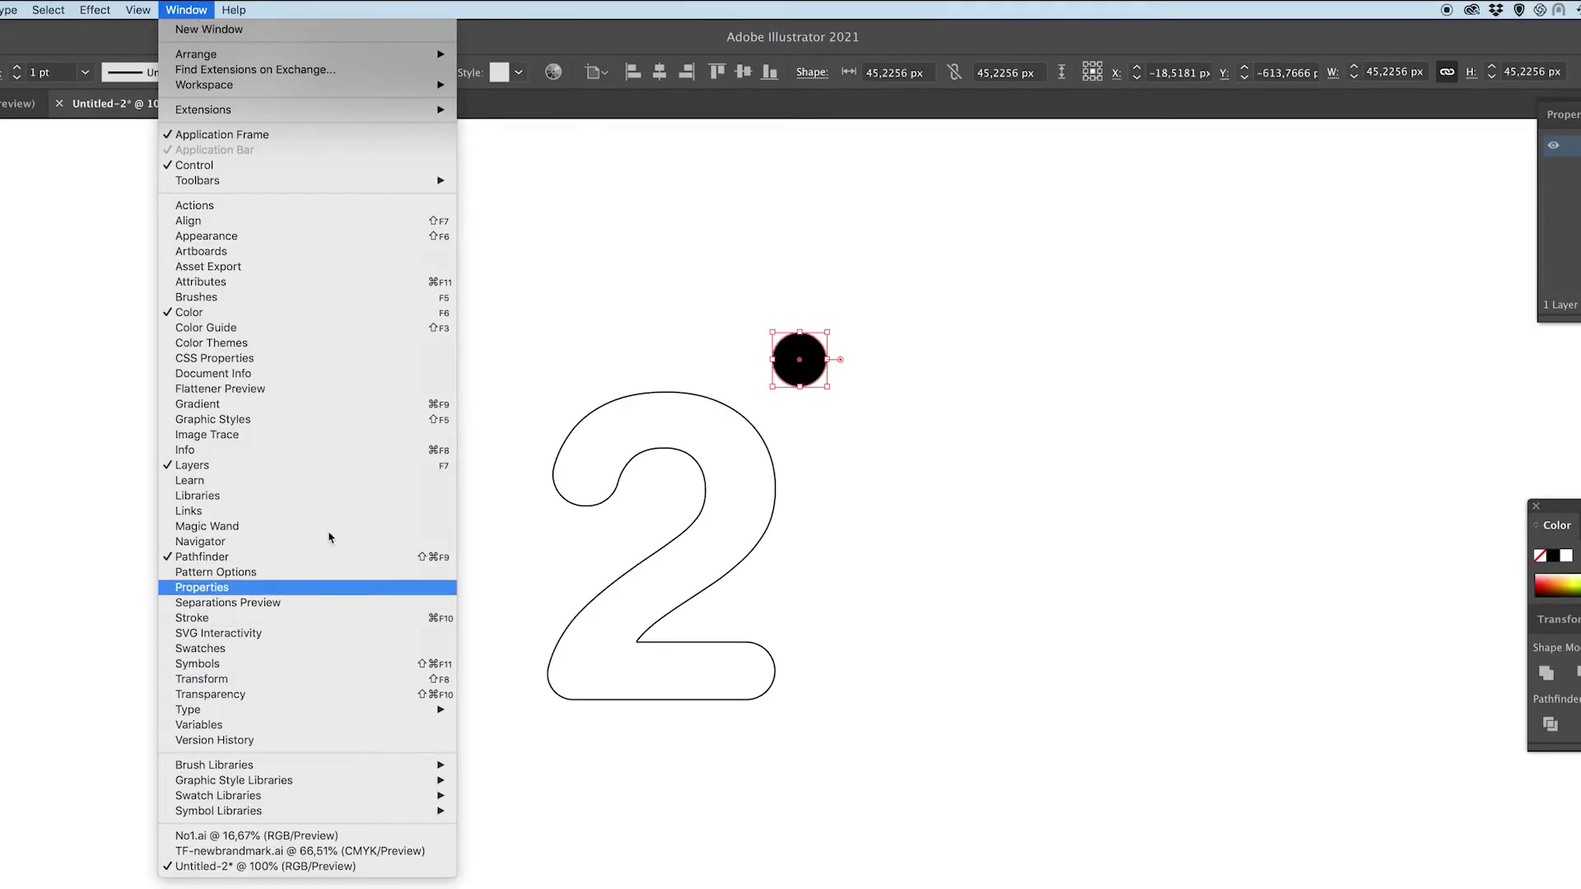
click(300, 298)
click(812, 293)
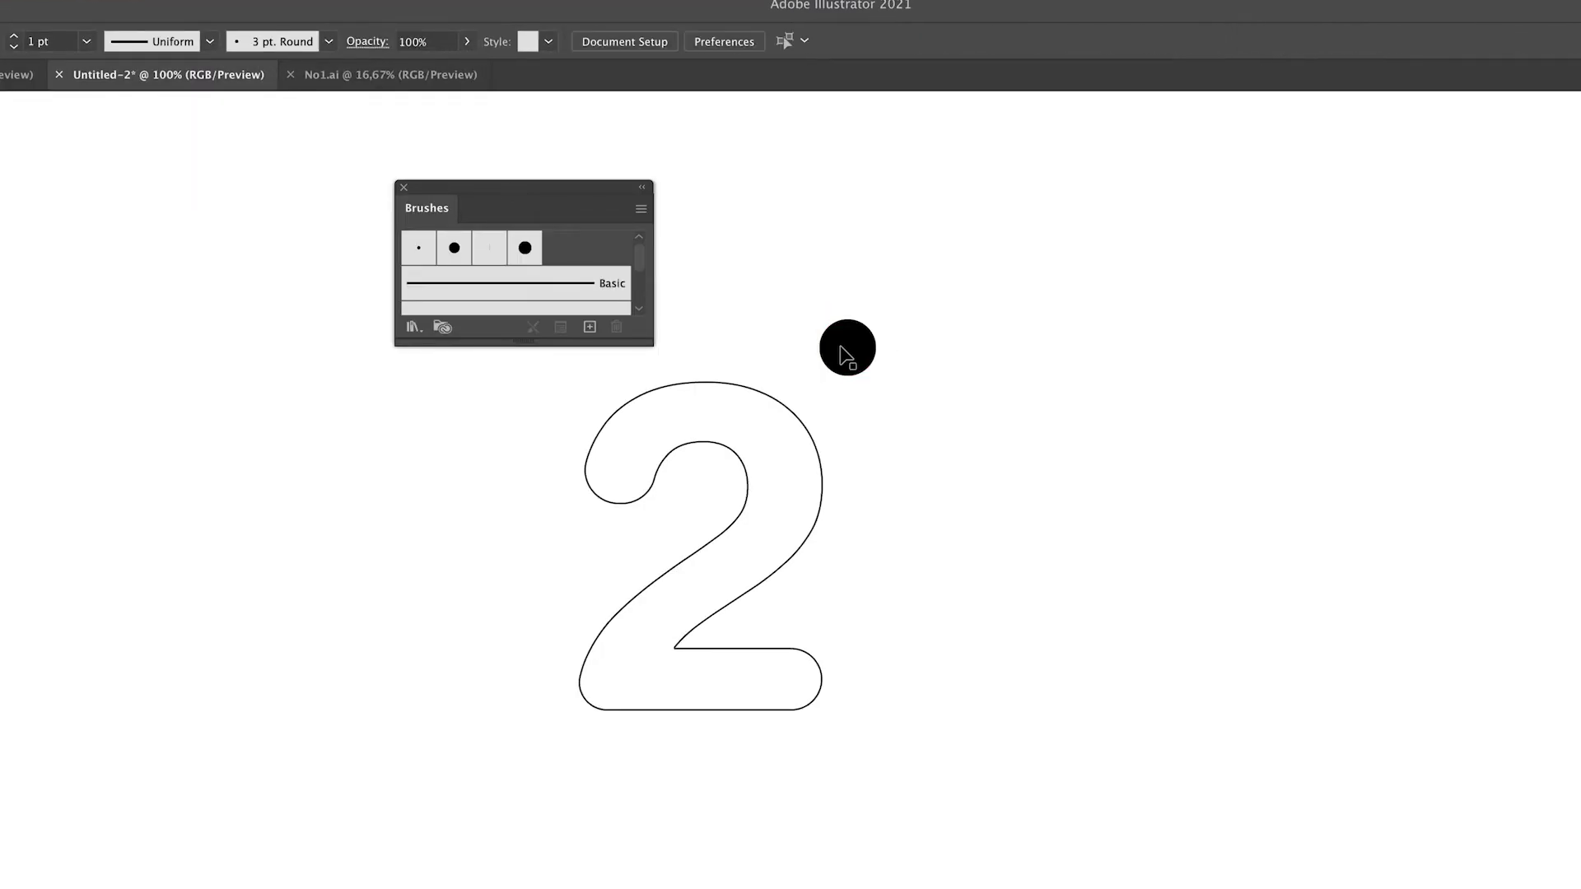
- Make the circle a scatter brush with rotation relative to Path and 10% spacing
drag(847, 354, 525, 274)
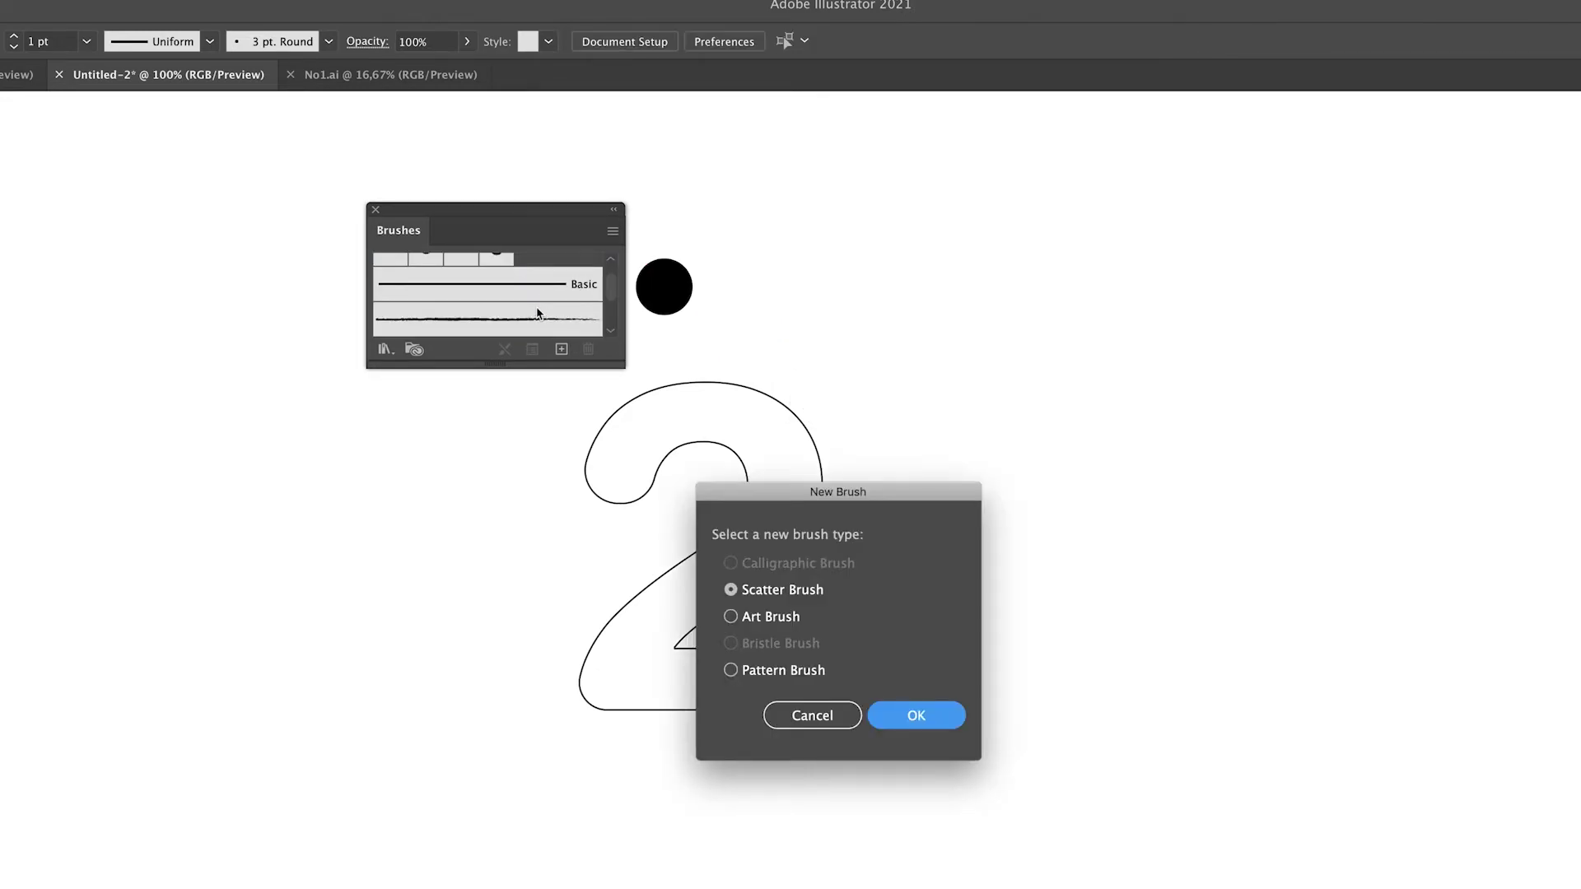
click(916, 715)
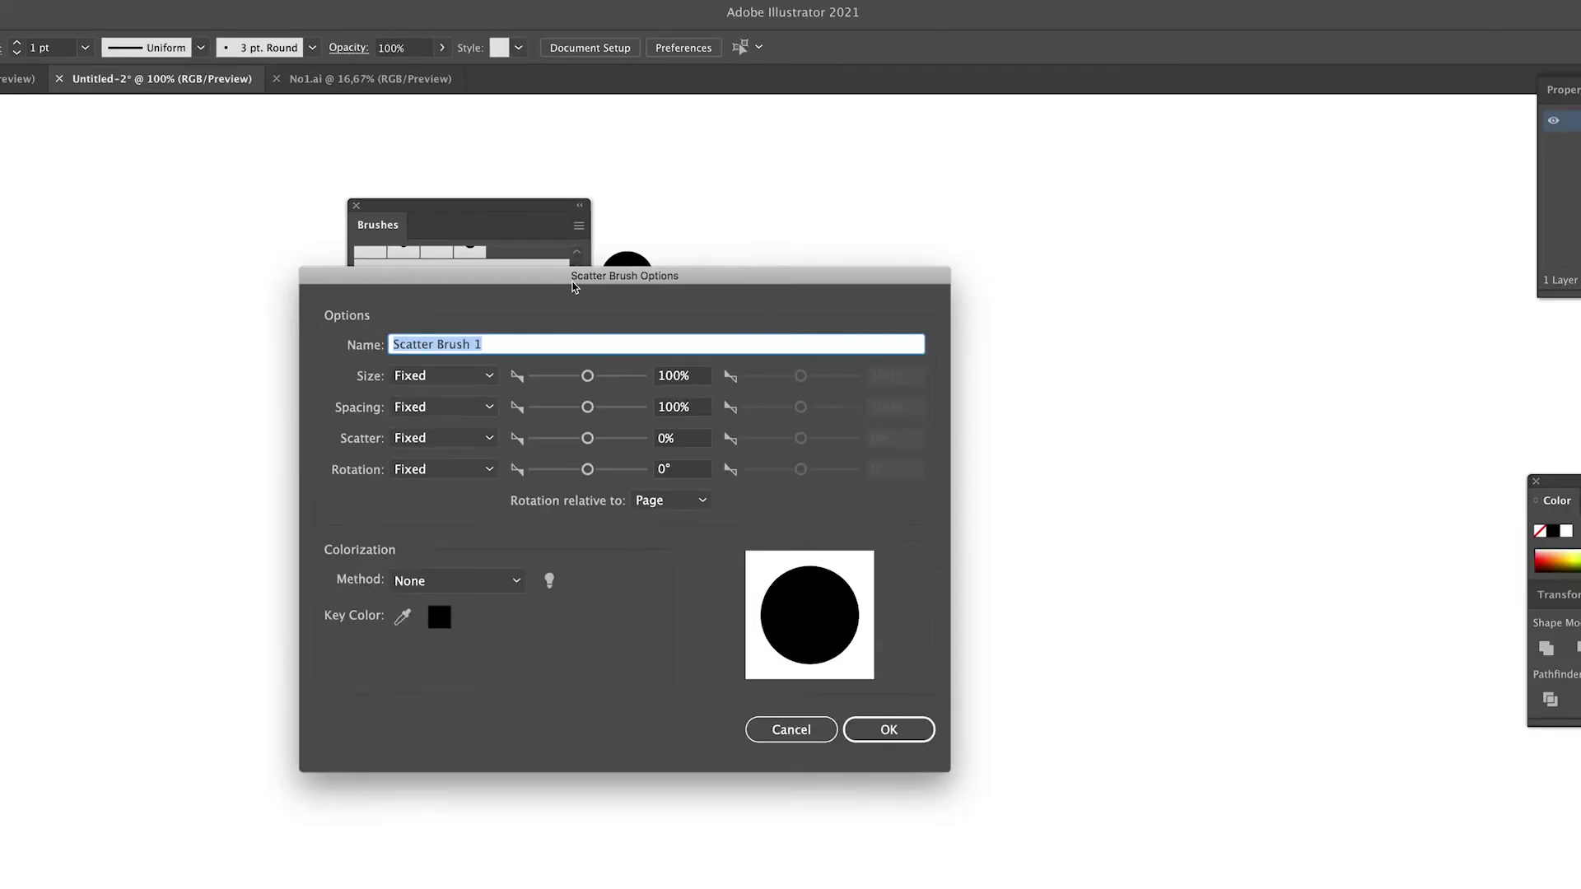
mouse_move(574, 286)
mouse_down()
mouse_move(726, 289)
mouse_move(684, 297)
mouse_move(1065, 373)
mouse_up()
click(778, 510)
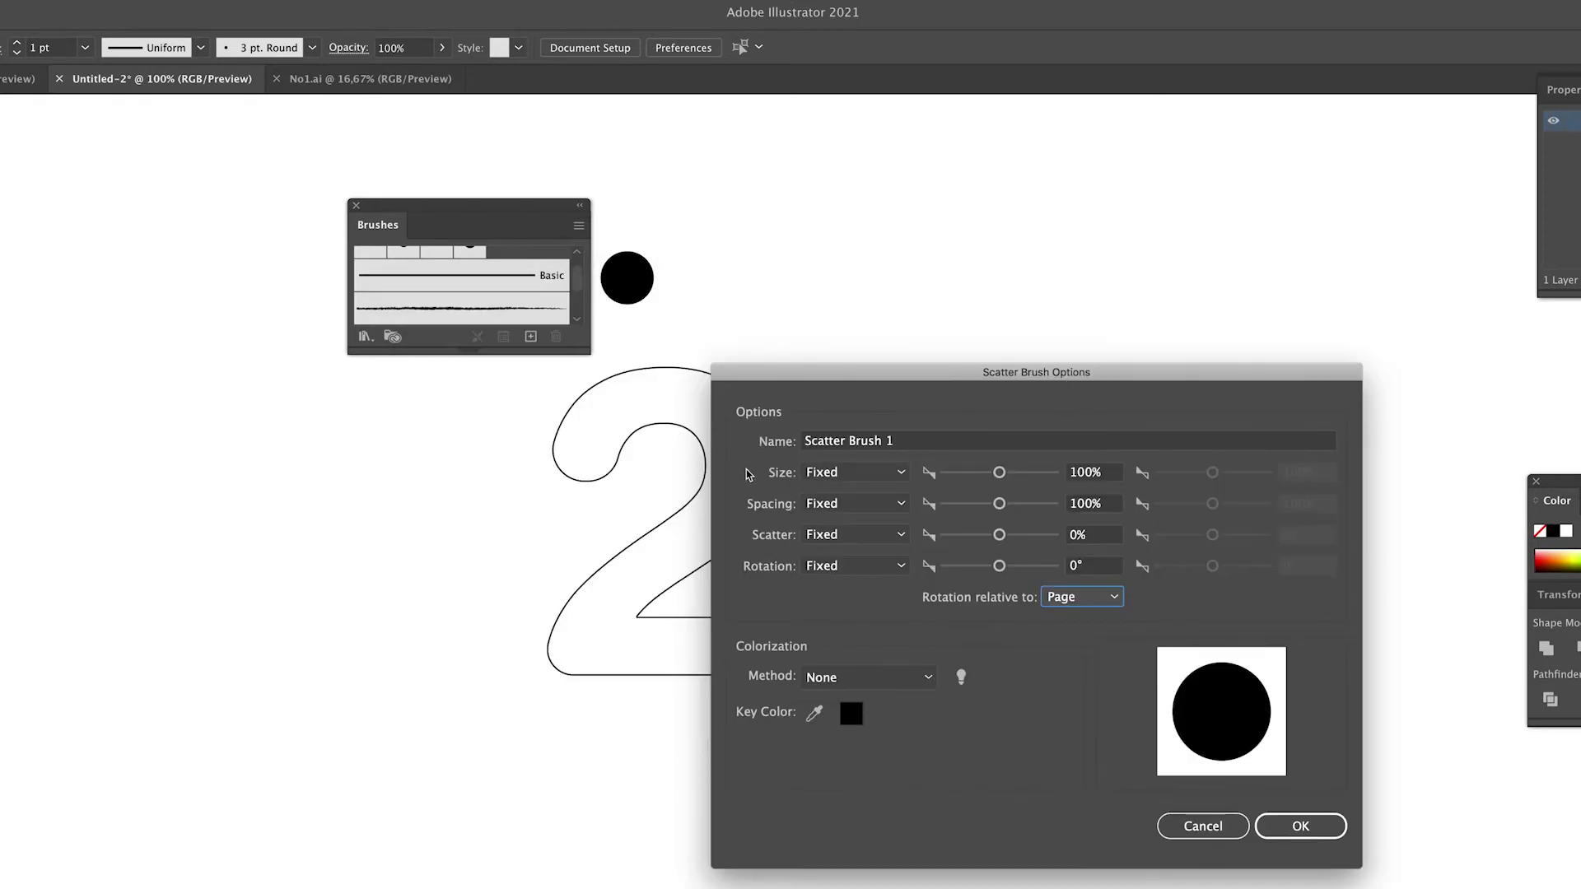
click(1117, 602)
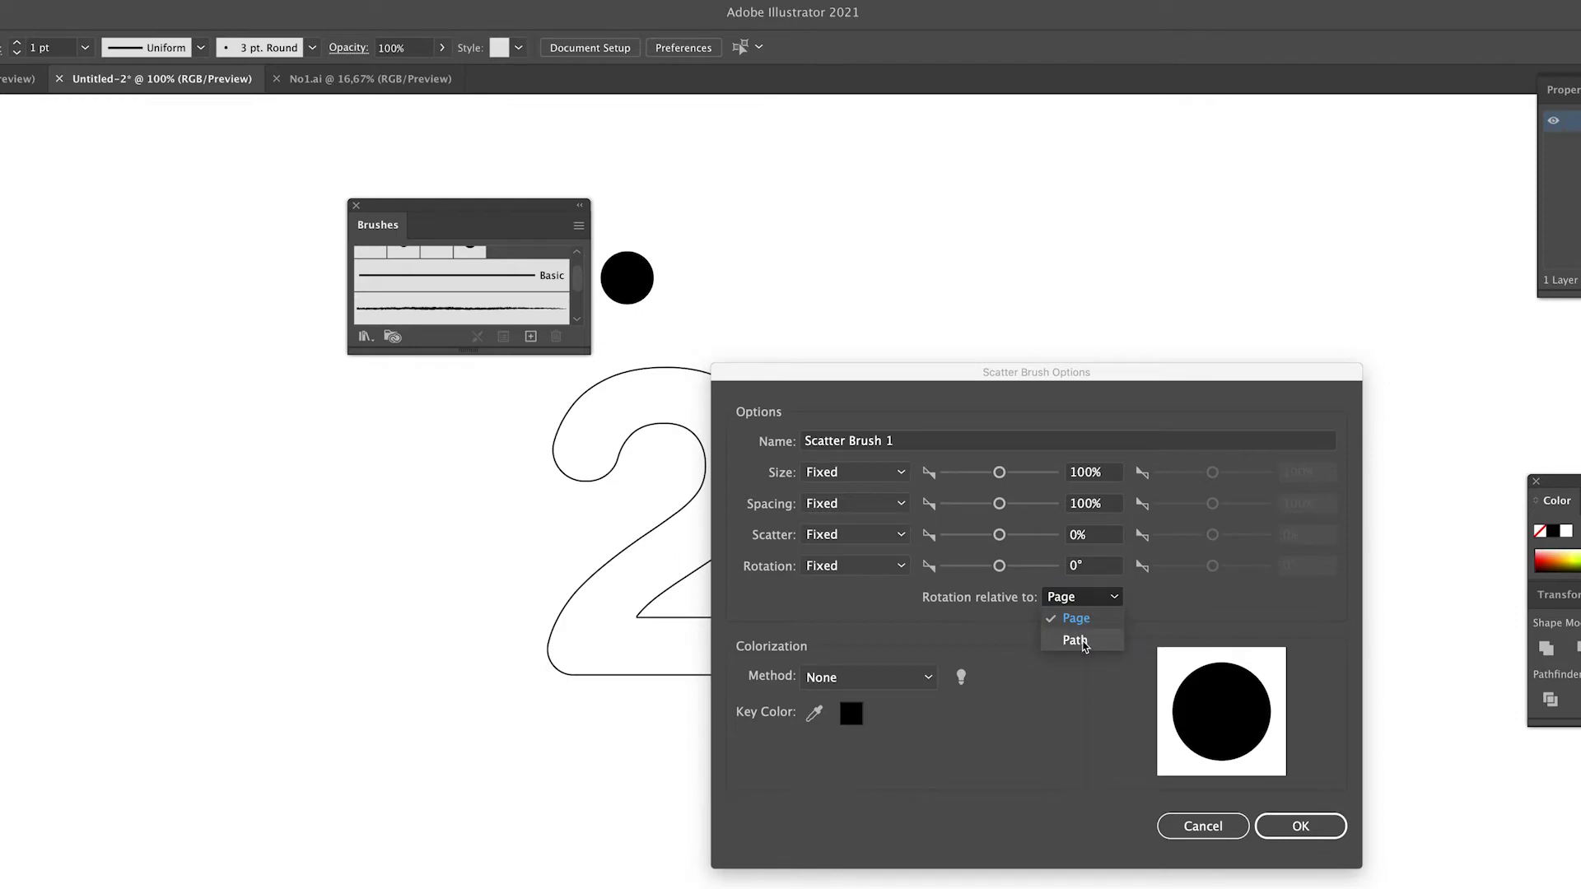
click(1075, 640)
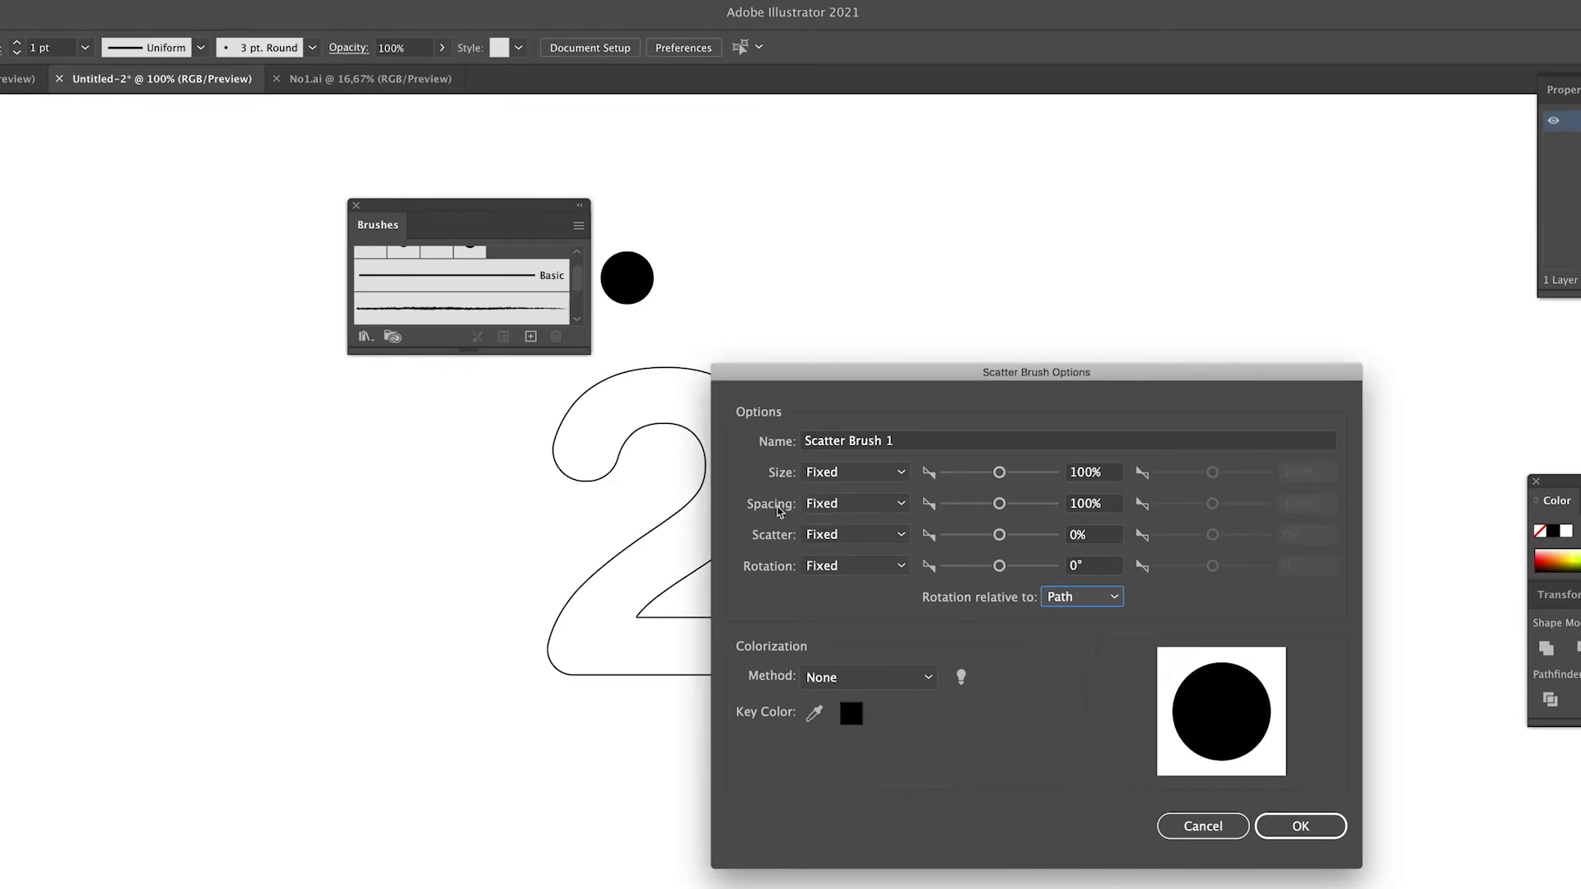
drag(1004, 508, 947, 506)
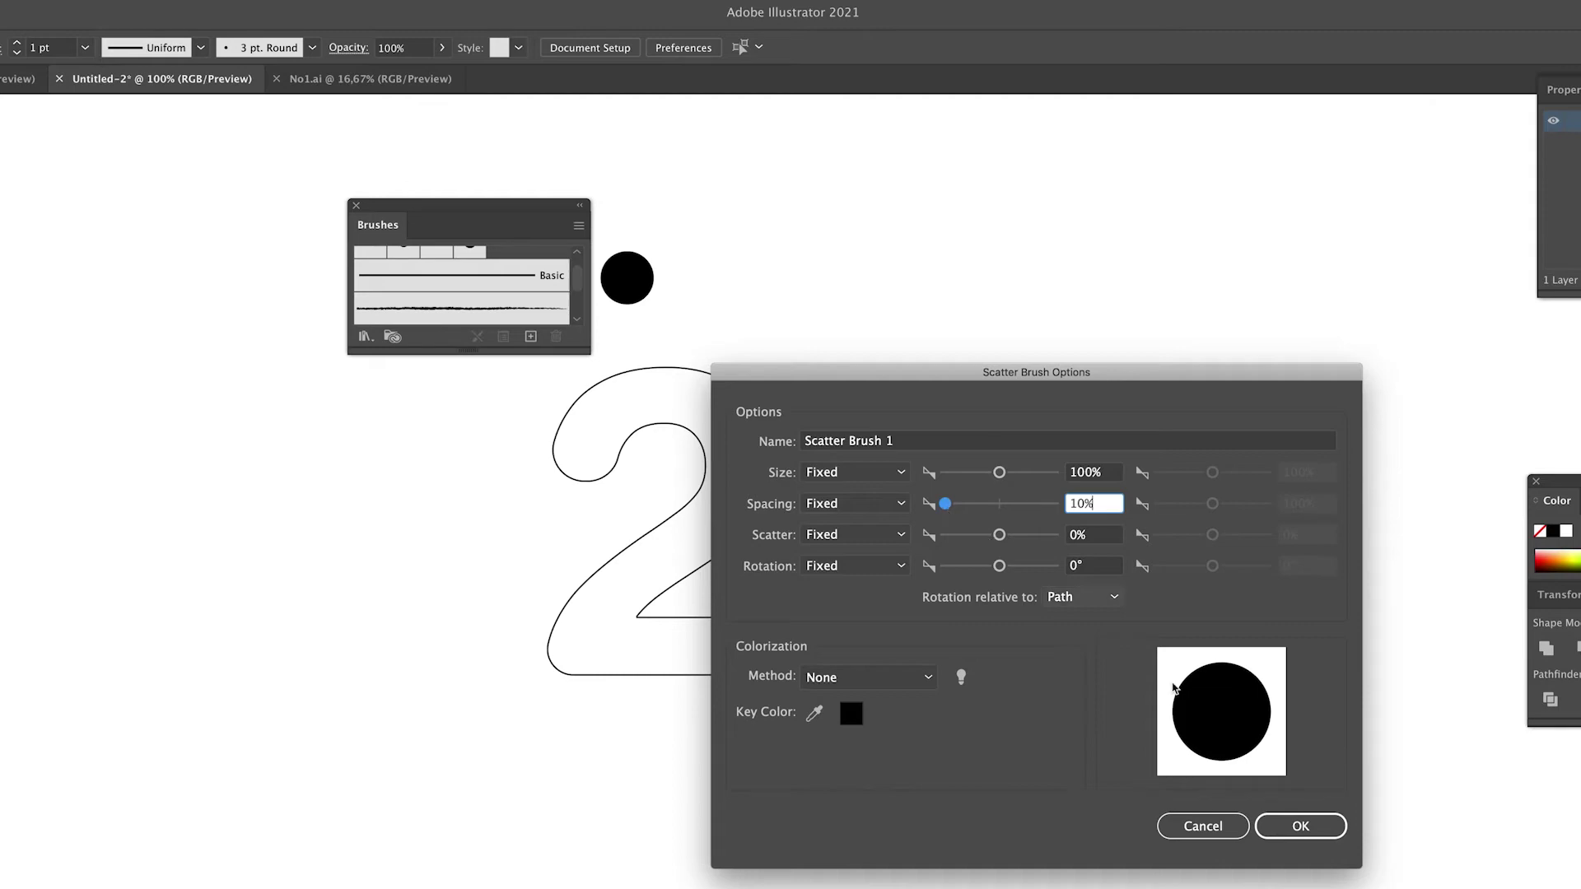
- Confirm the brush settings and apply Scatter Brush 1 to the 2 outline
click(1290, 823)
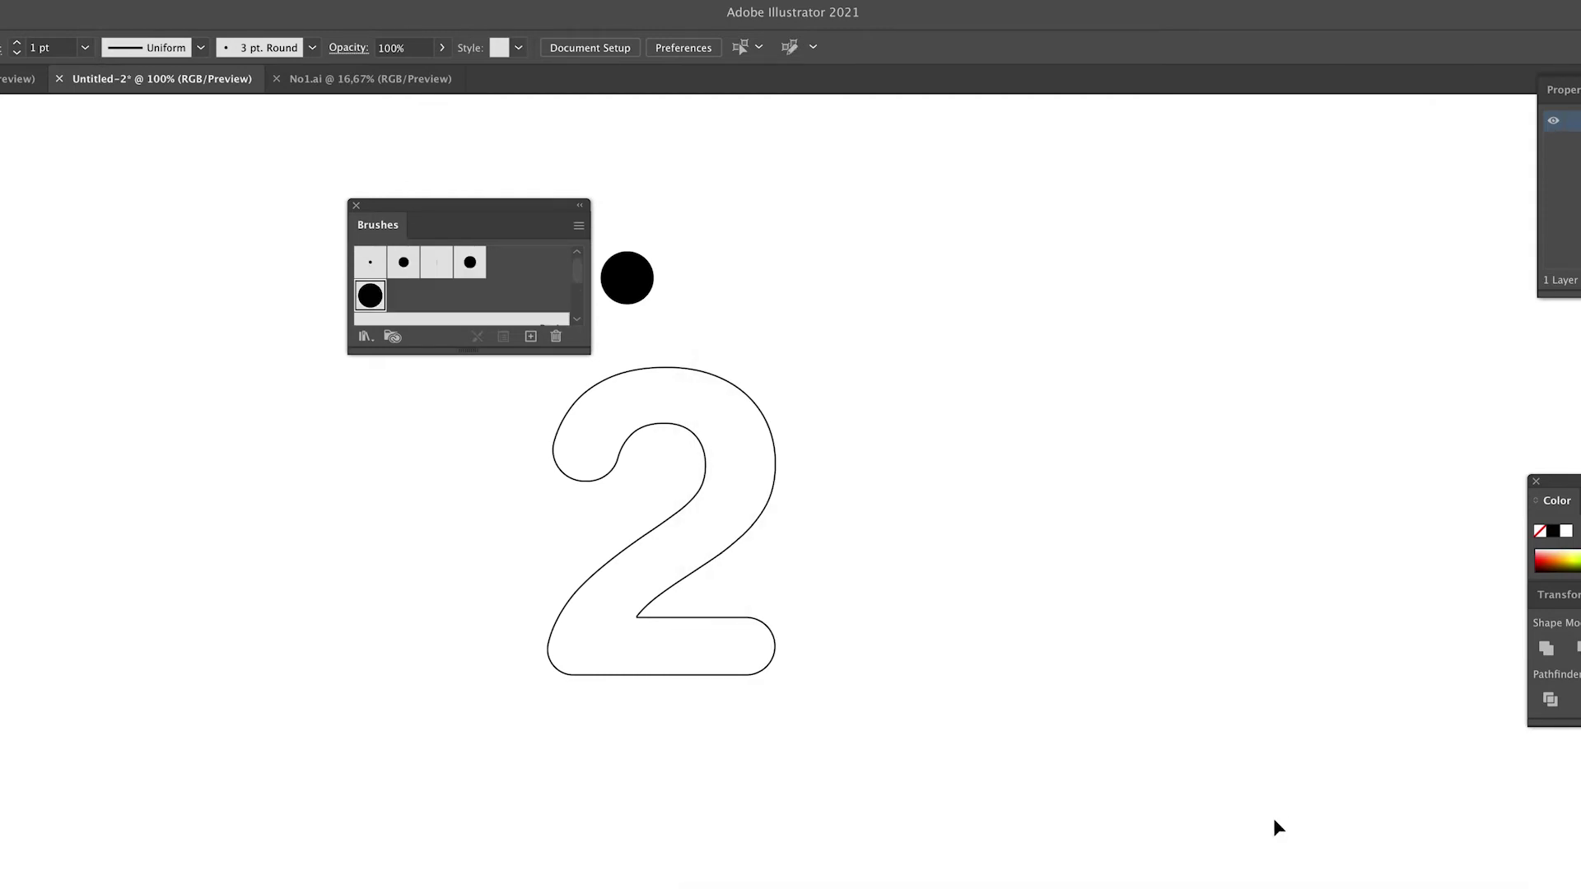
click(775, 492)
click(851, 484)
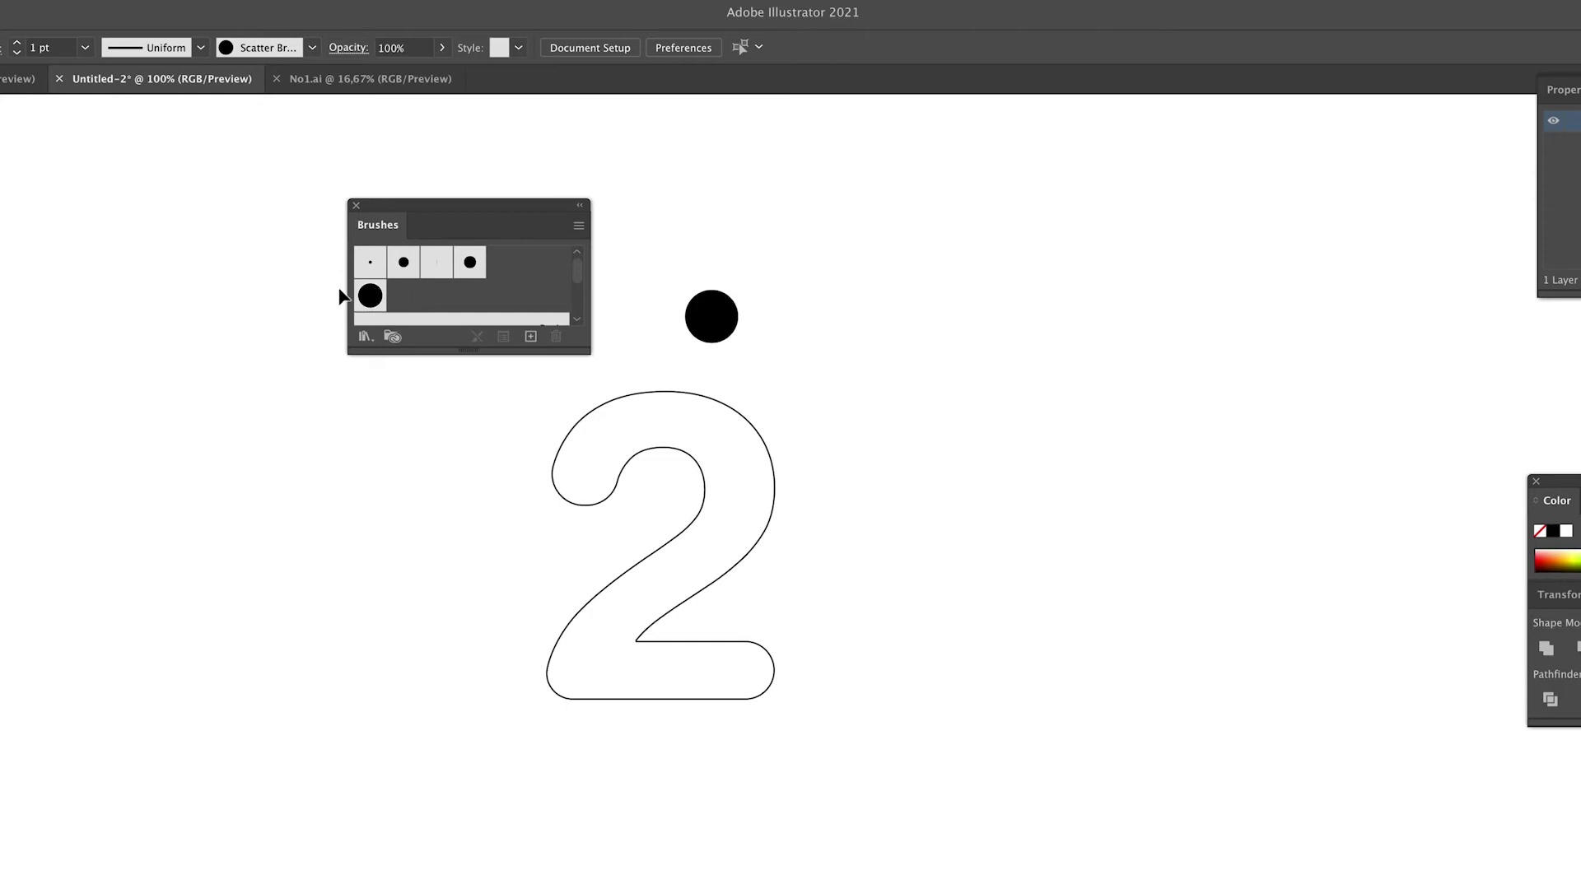
click(598, 464)
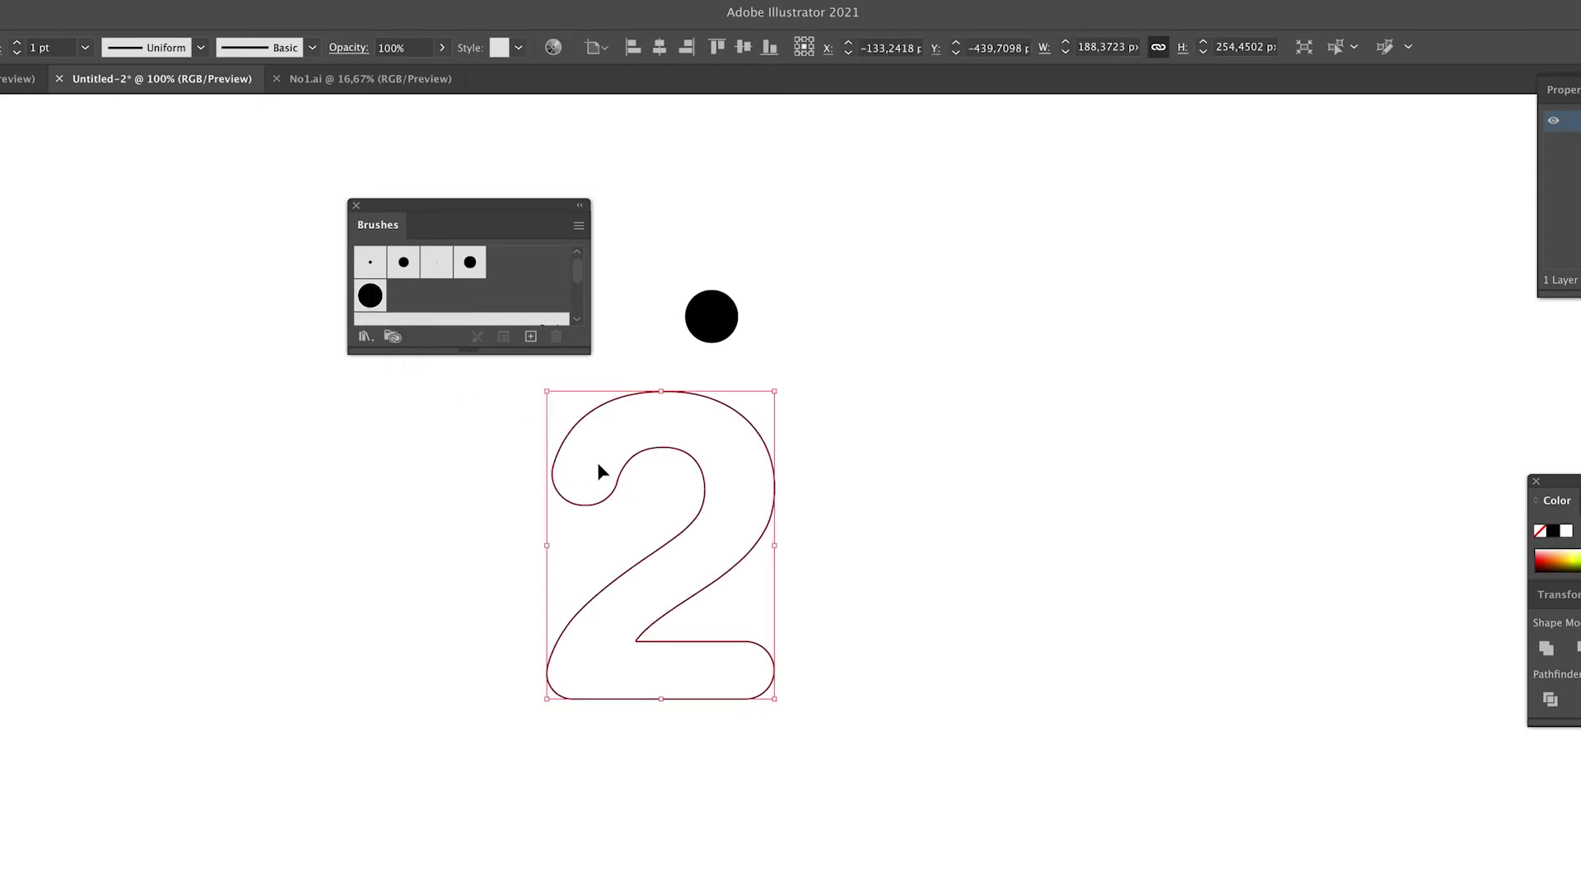
click(853, 476)
drag(877, 449, 452, 720)
click(369, 298)
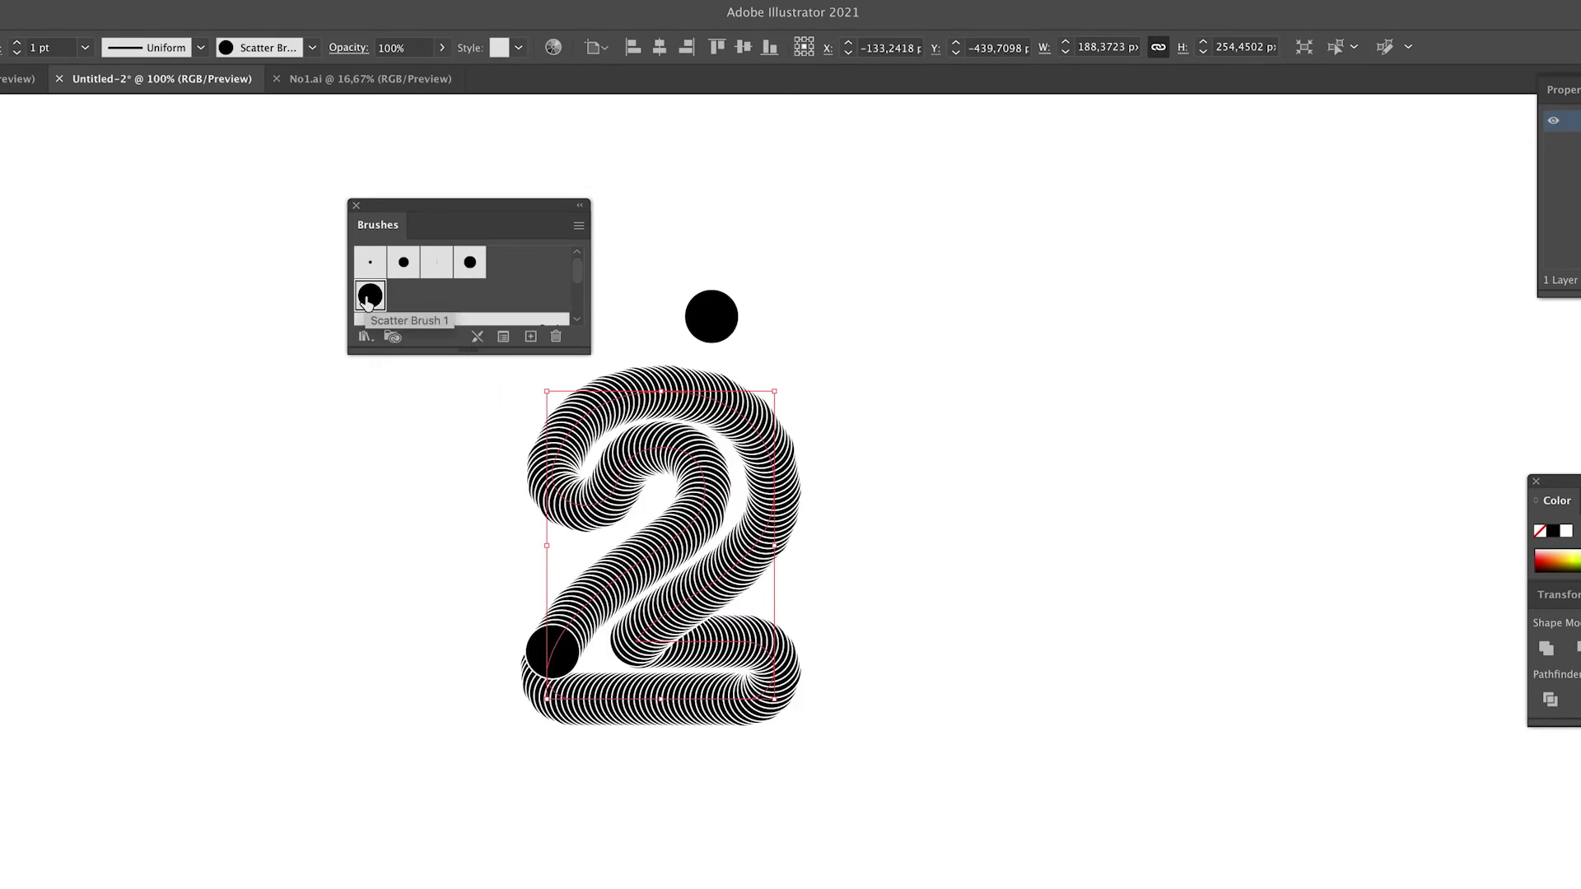
- Set the 2's stroke weight to 1,5 pt
drag(479, 785, 543, 728)
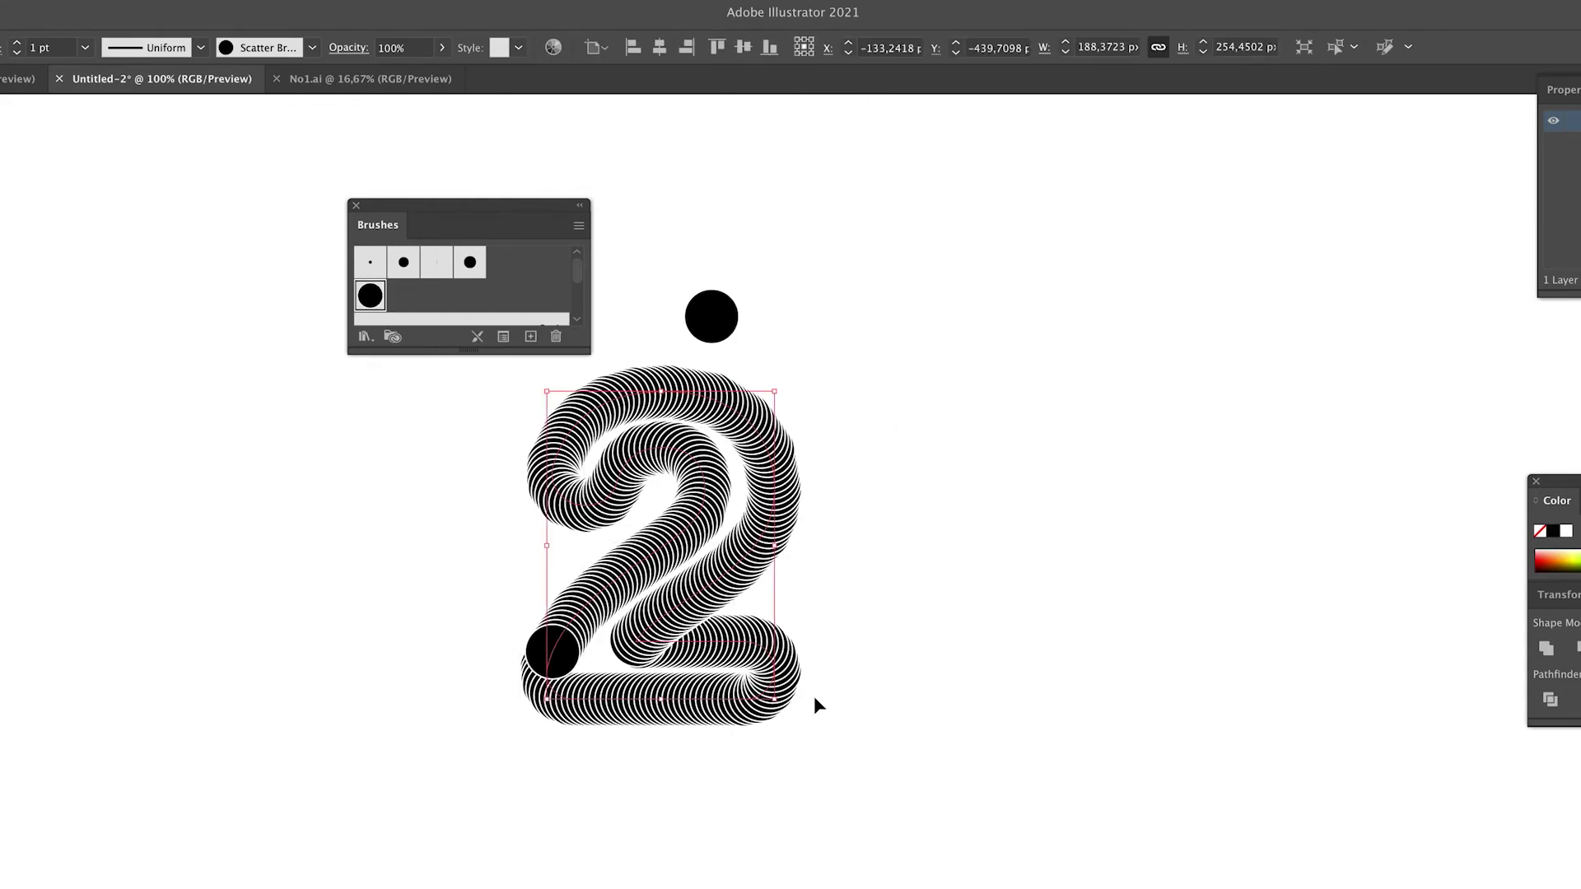
drag(939, 873, 343, 304)
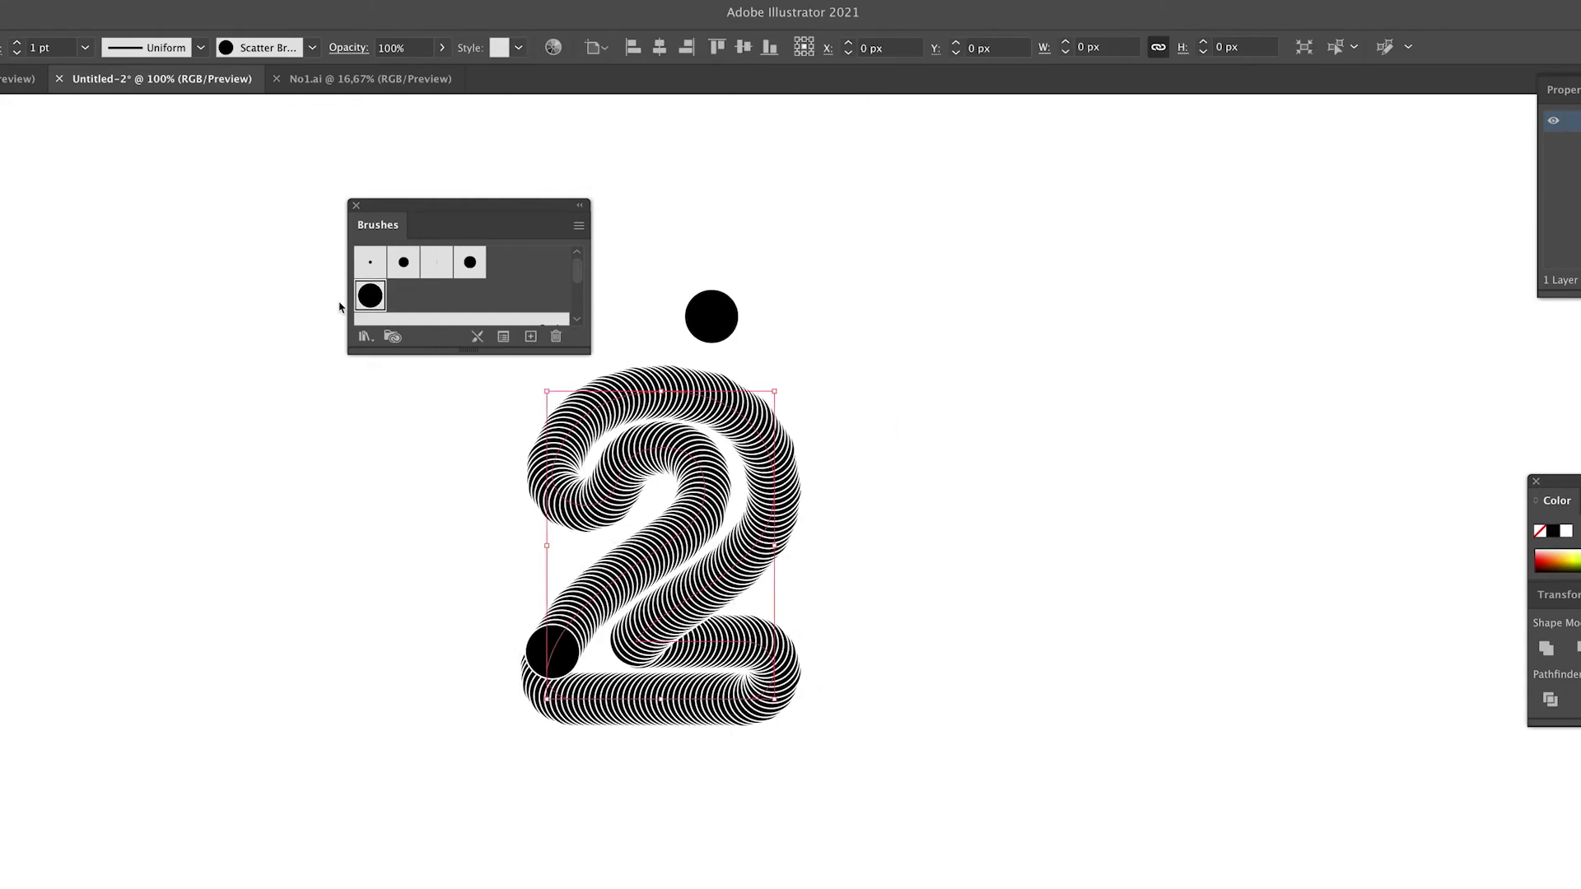
click(16, 42)
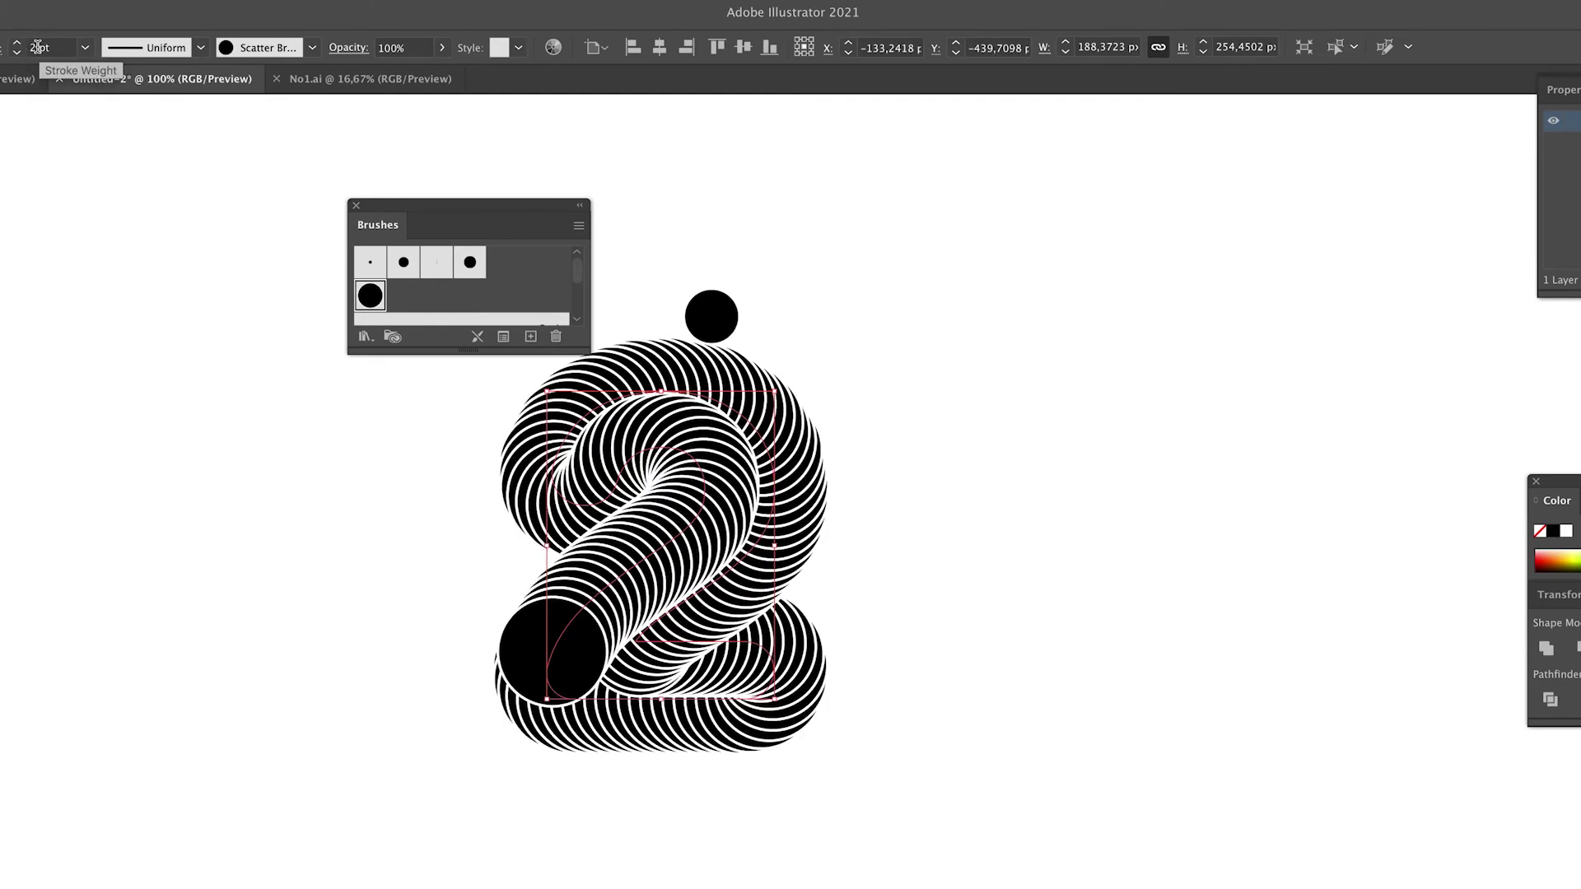
double_click(31, 47)
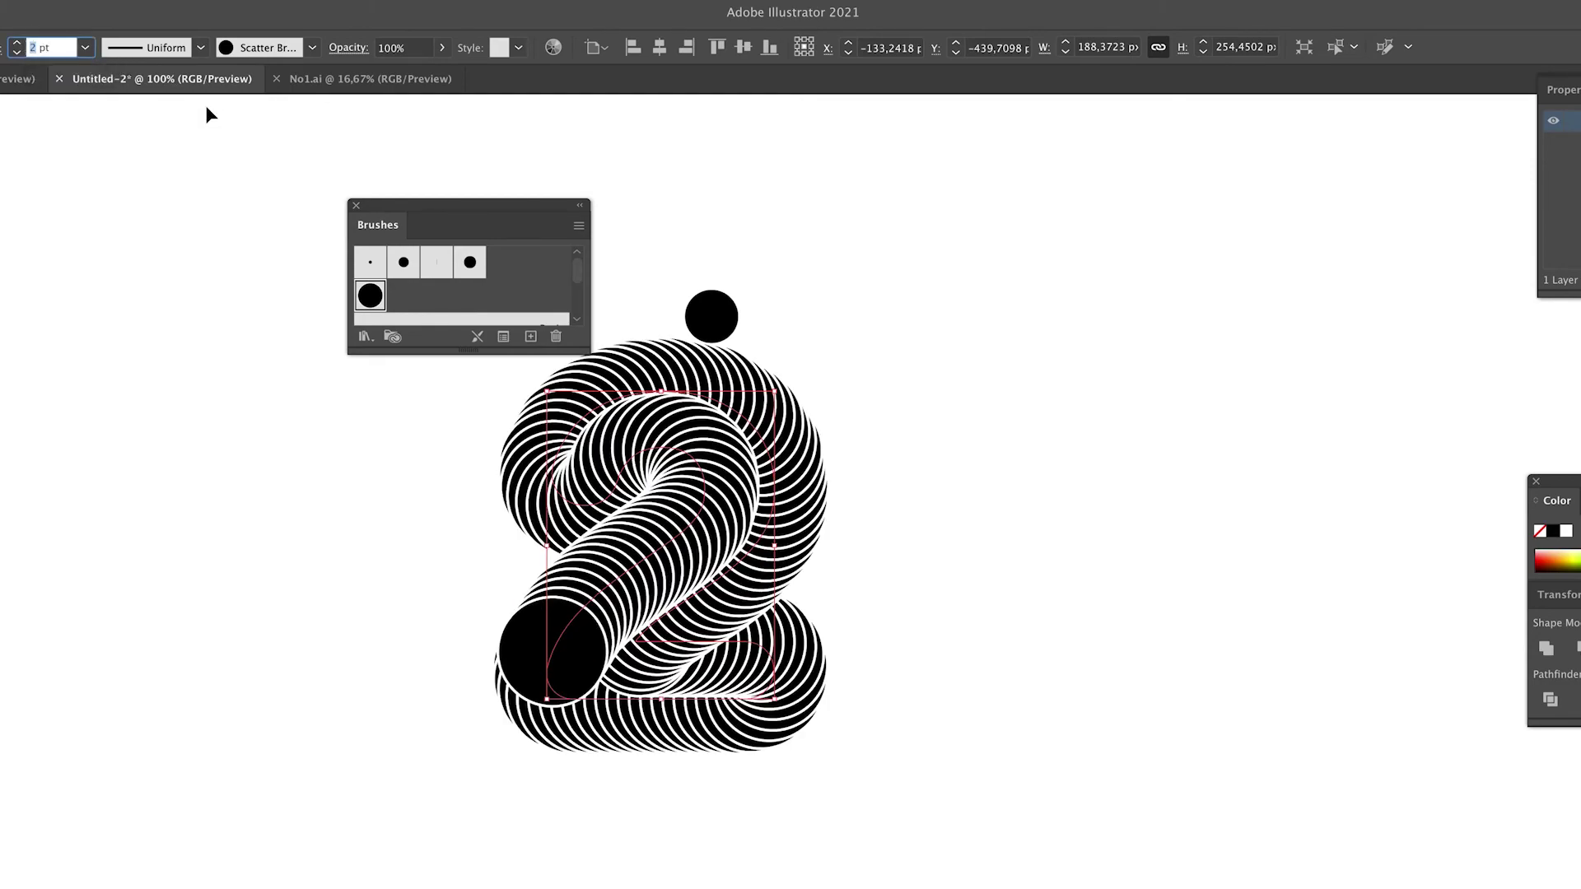
text(1,5)
key(Return)
- Move the spare black circle up and right, away from the 2
click(402, 545)
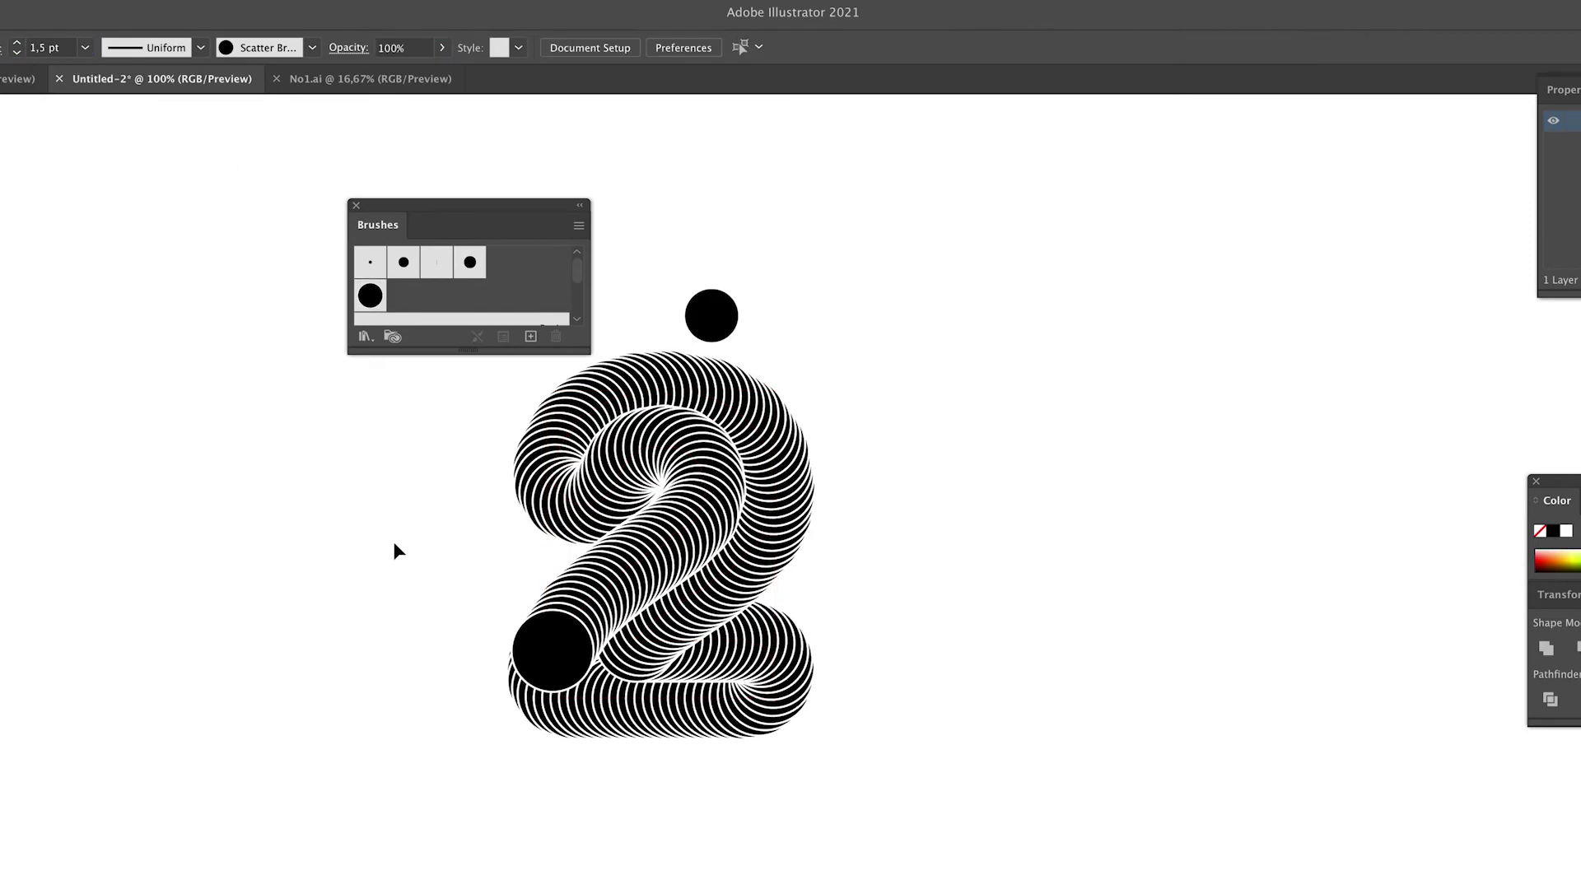
drag(393, 541, 397, 600)
click(717, 365)
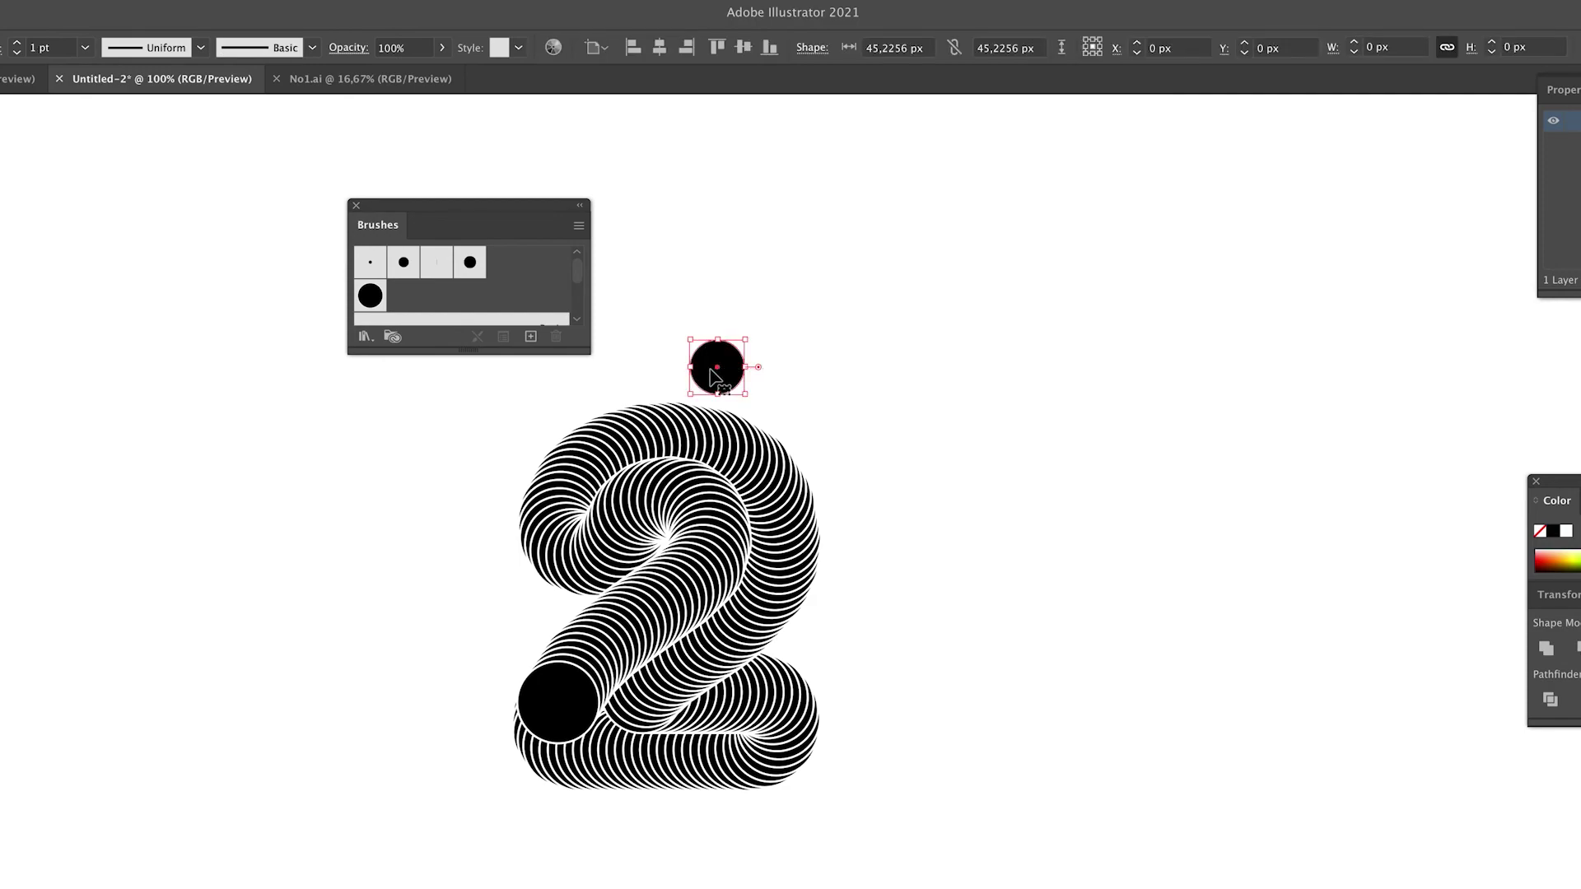
drag(718, 366, 719, 366)
drag(780, 271, 776, 208)
click(865, 406)
scroll(865, 406, up, 2)
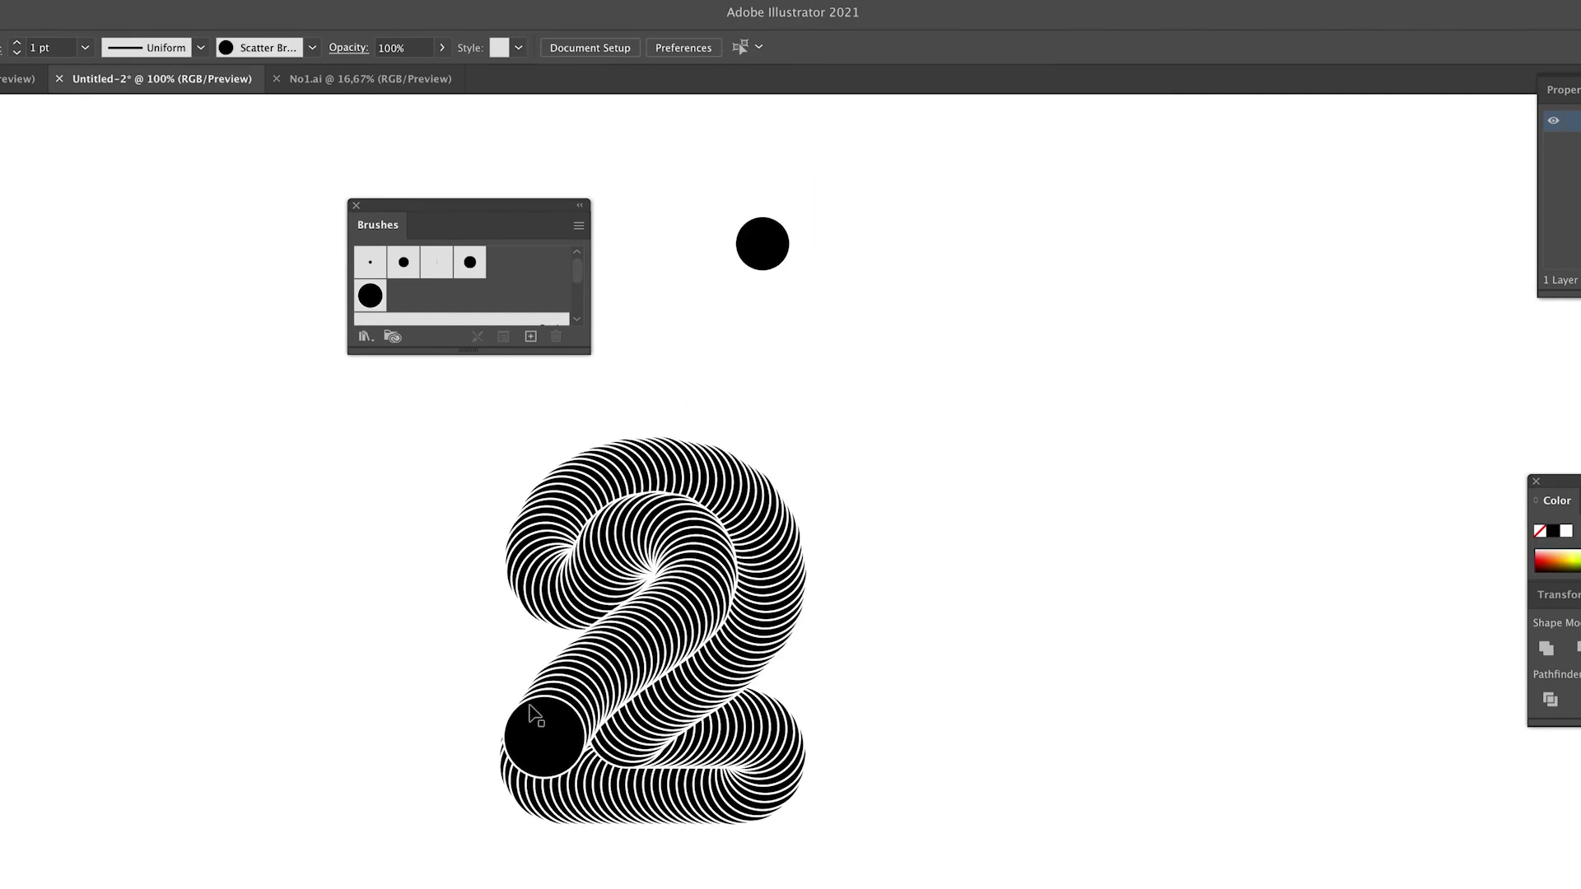
click(690, 551)
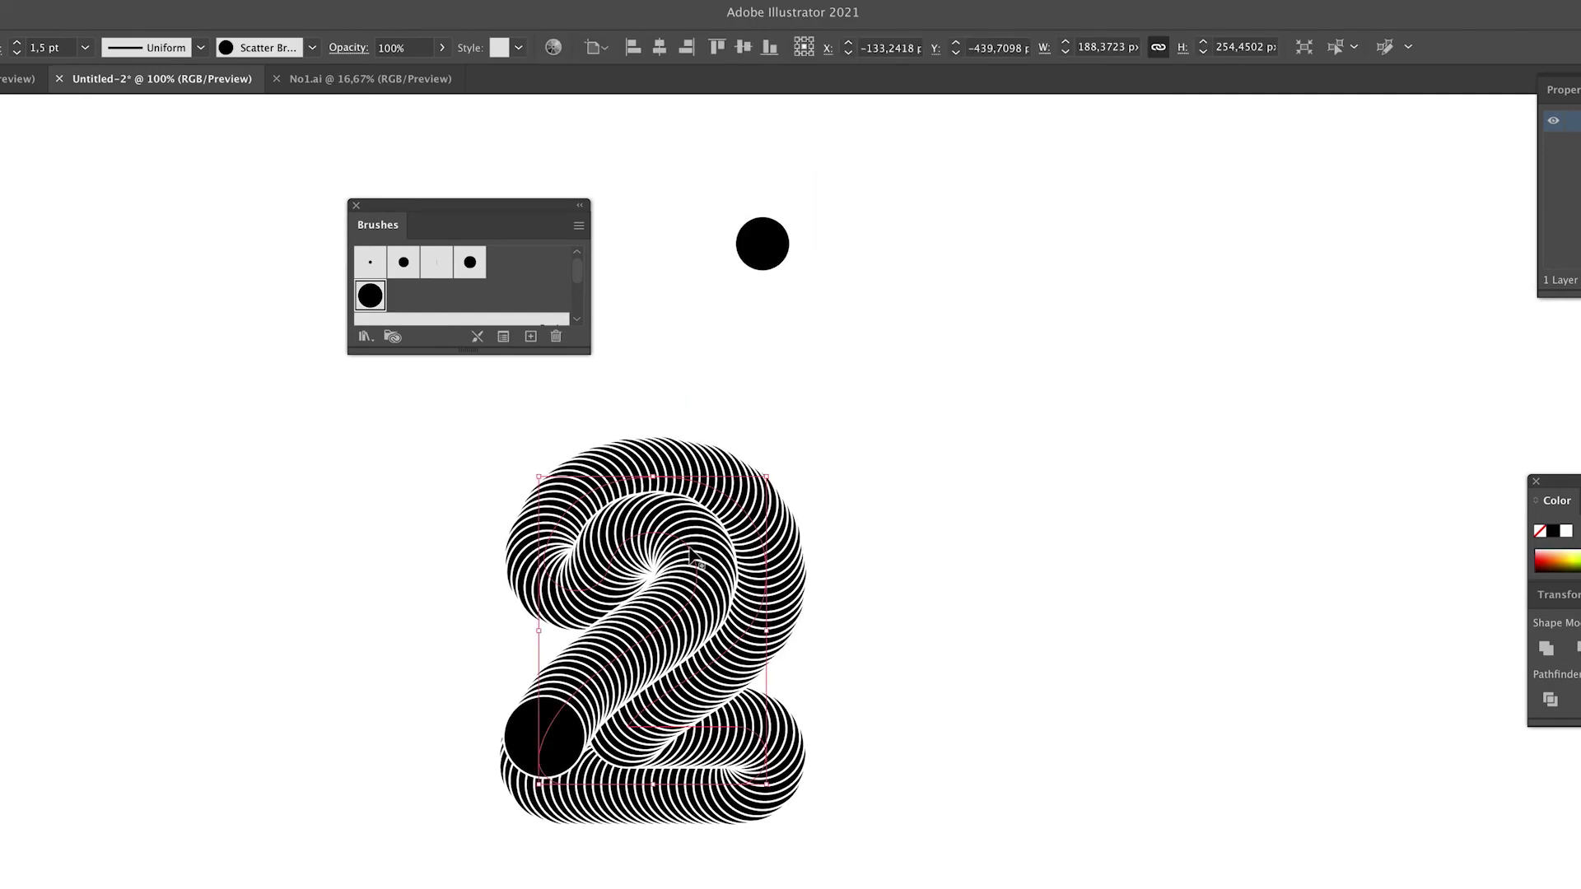